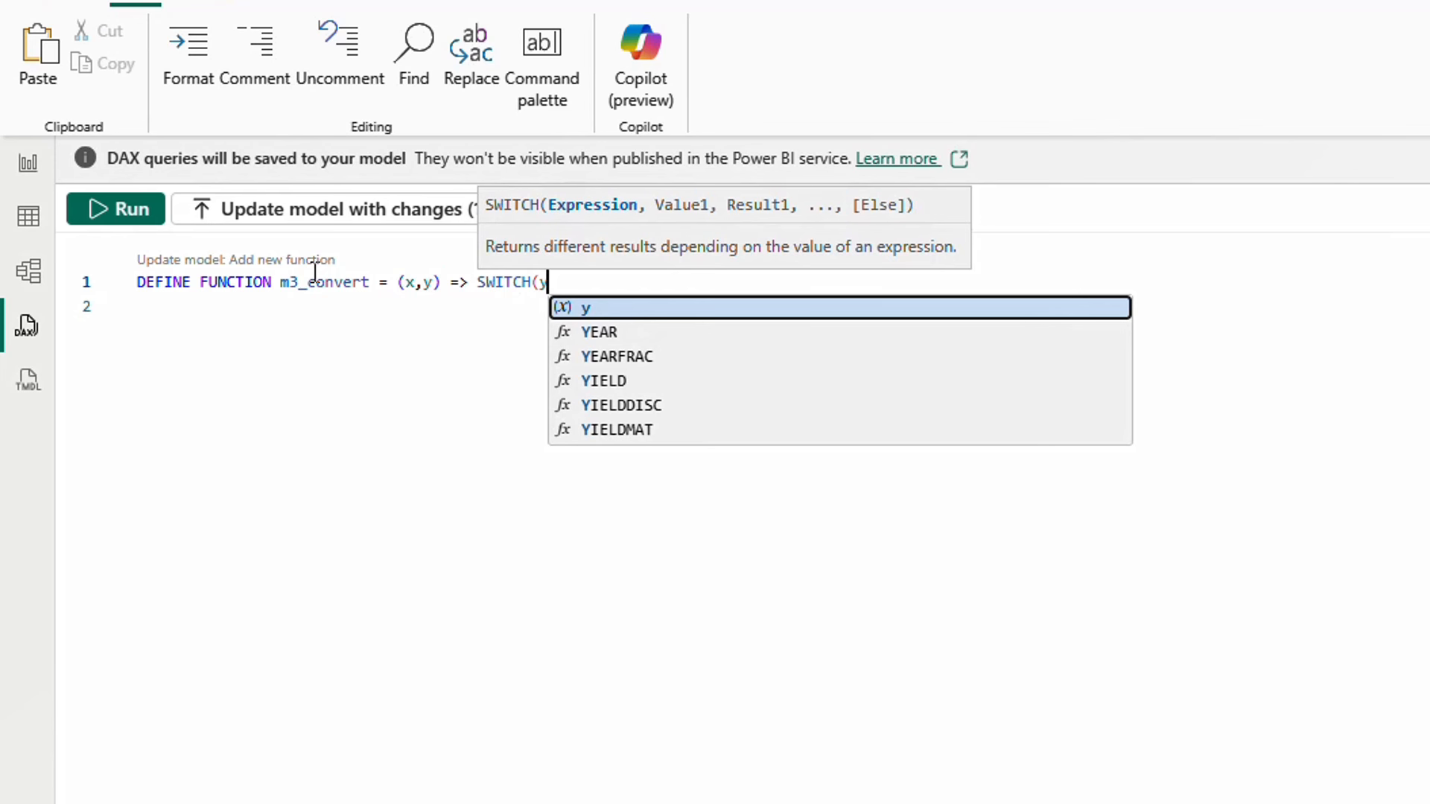
In the m3_convert function, make SWITCH evaluate y and return x*158.987 for the "kbbl" case
{"action": "type", "text": ","}
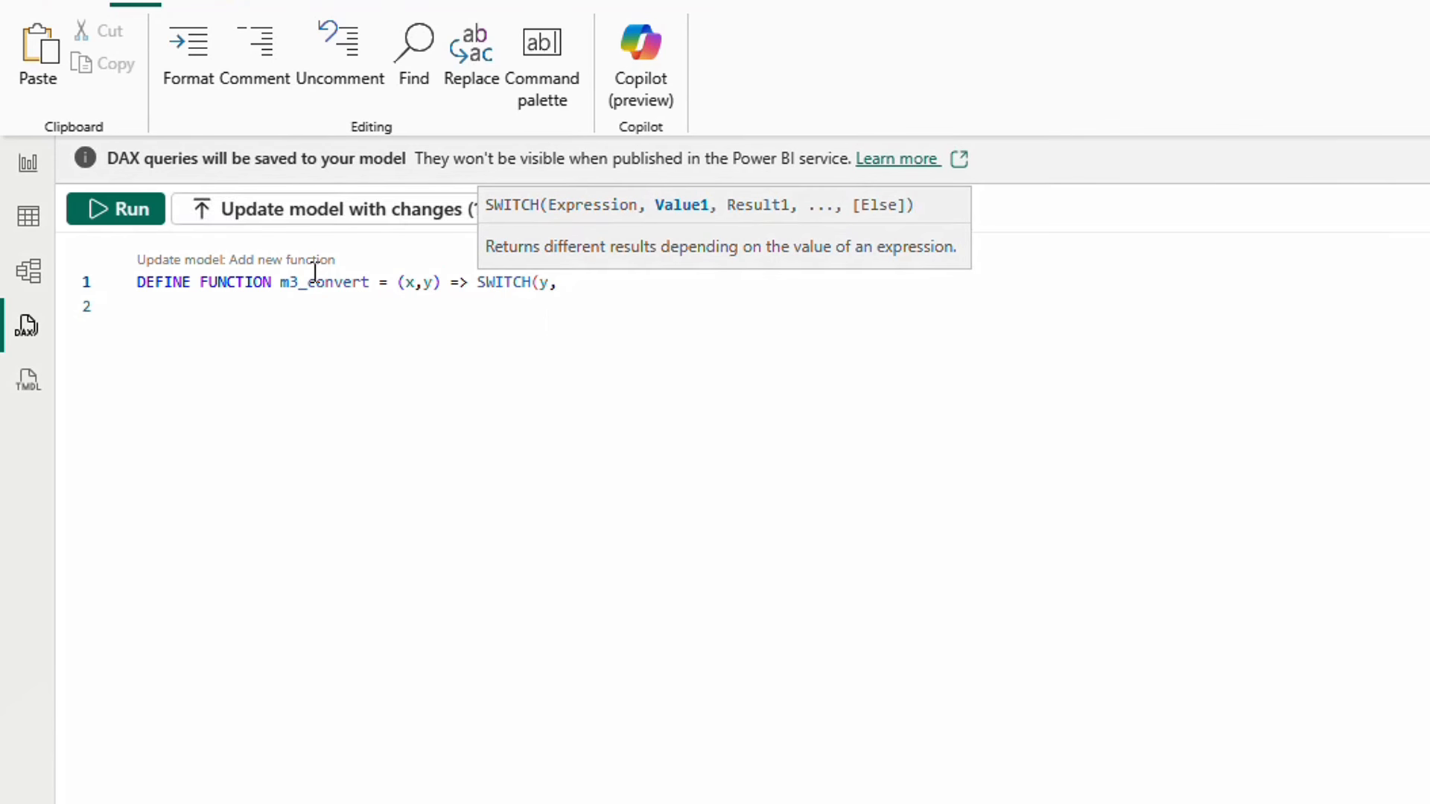
{"action": "type", "text": " \"kb"}
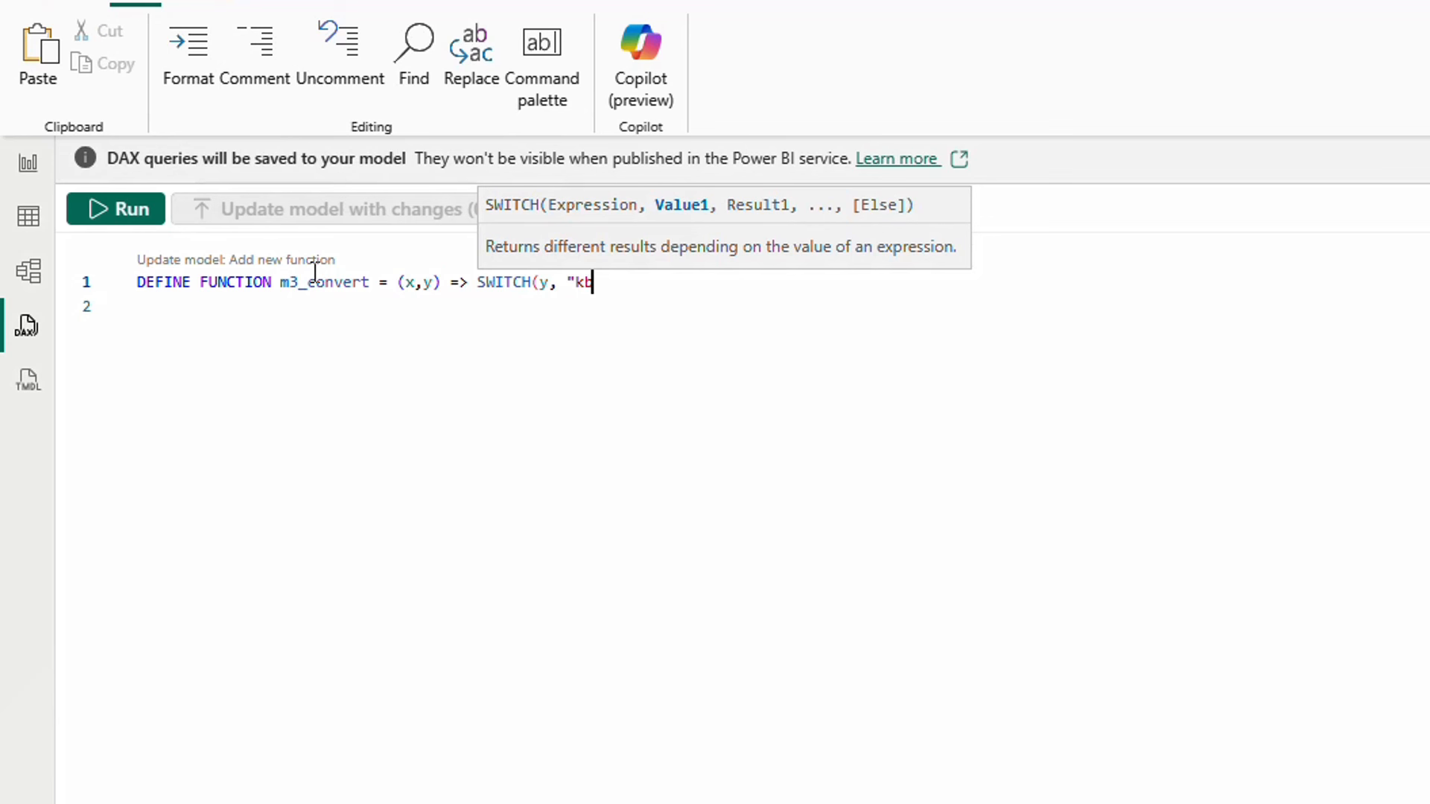
{"action": "type", "text": "bl\", "}
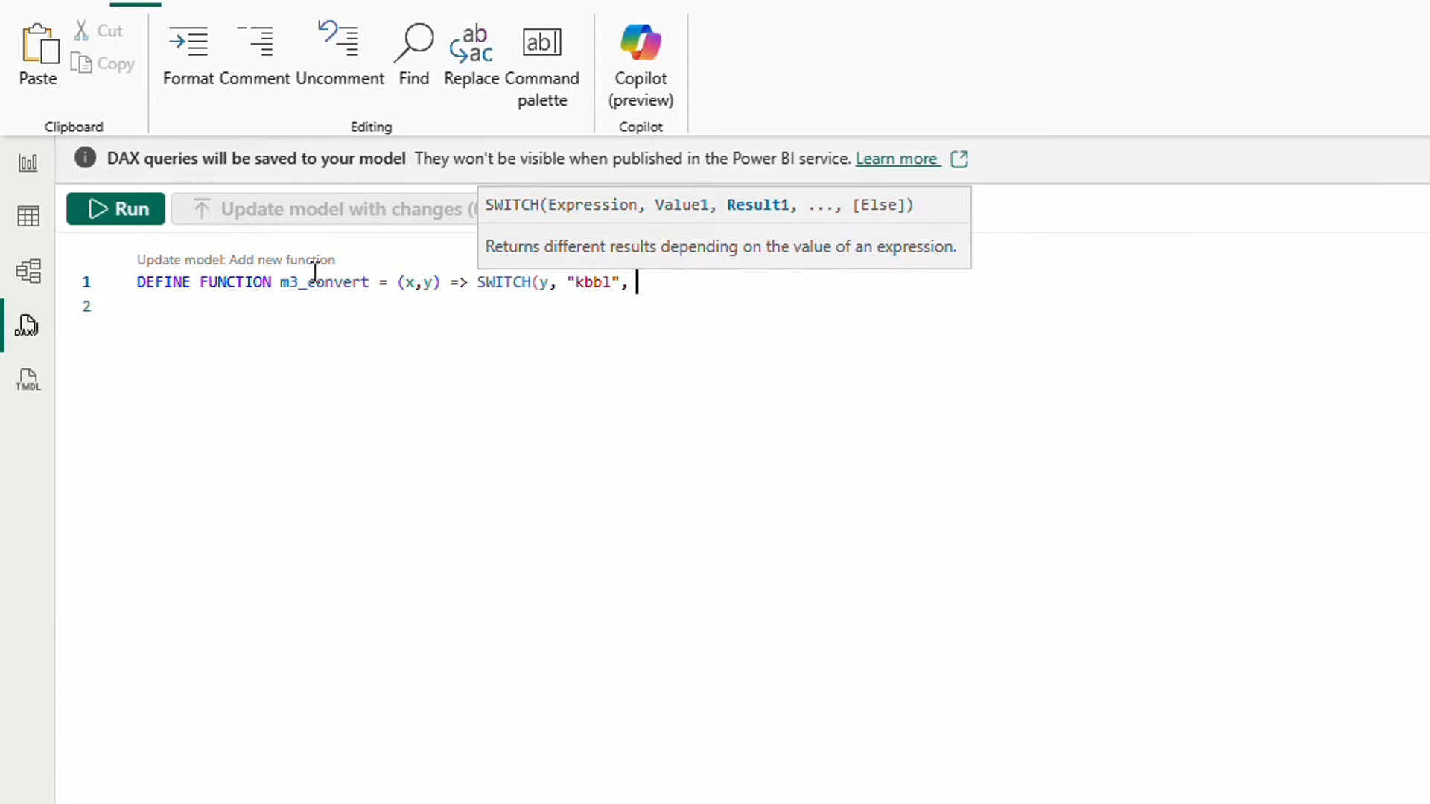
{"action": "type", "text": "x"}
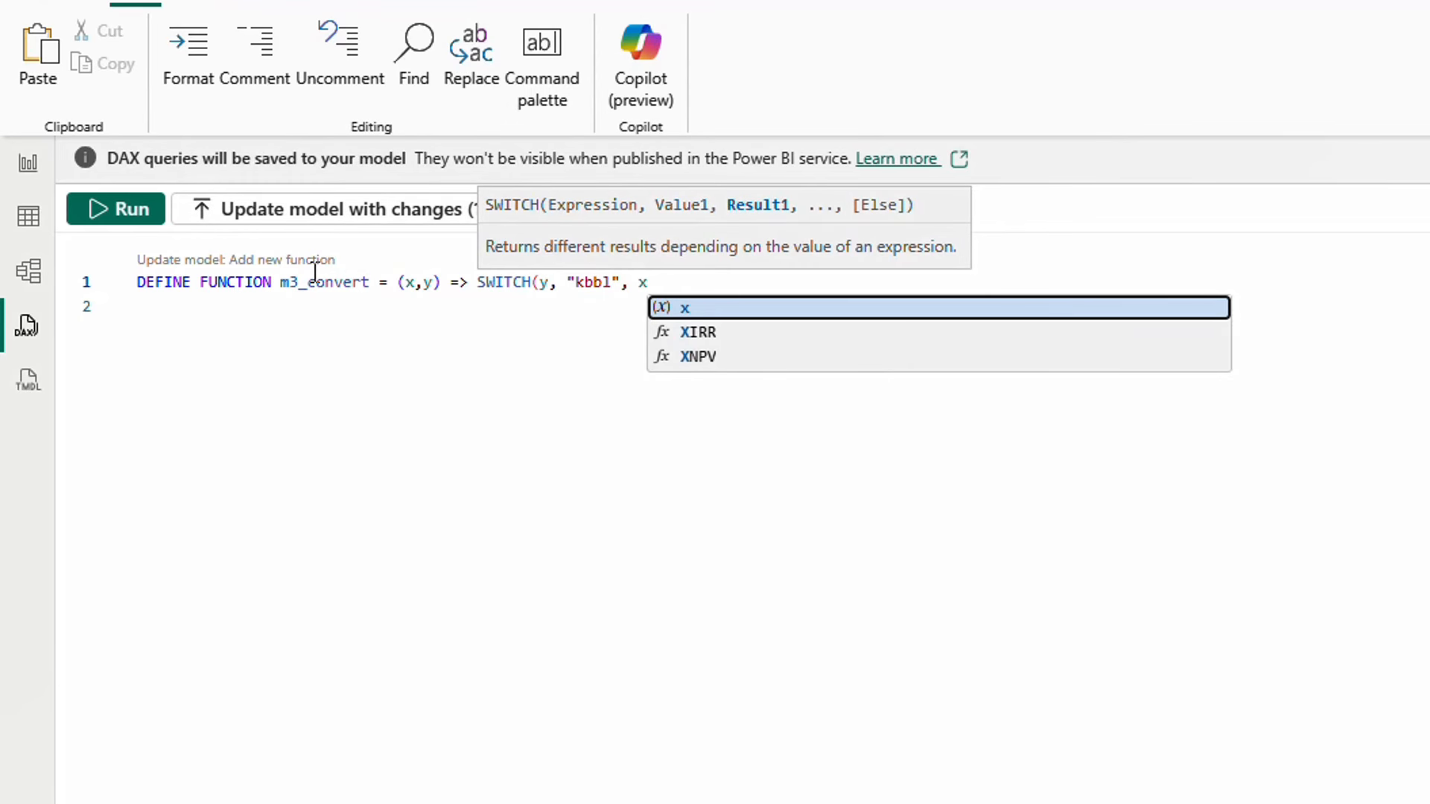
{"action": "type", "text": "*"}
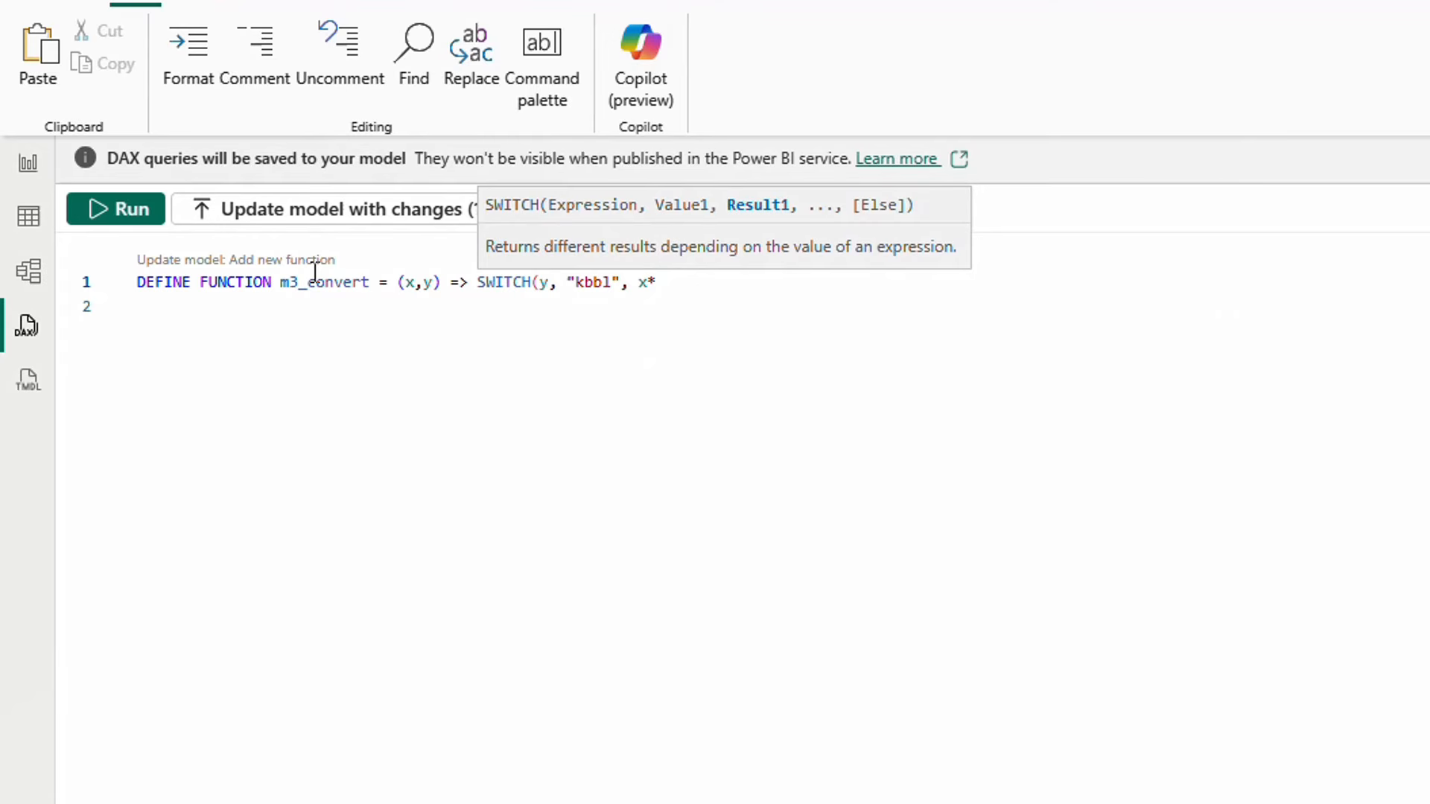
{"action": "type", "text": "158.987"}
{"action": "type", "text": ", "}
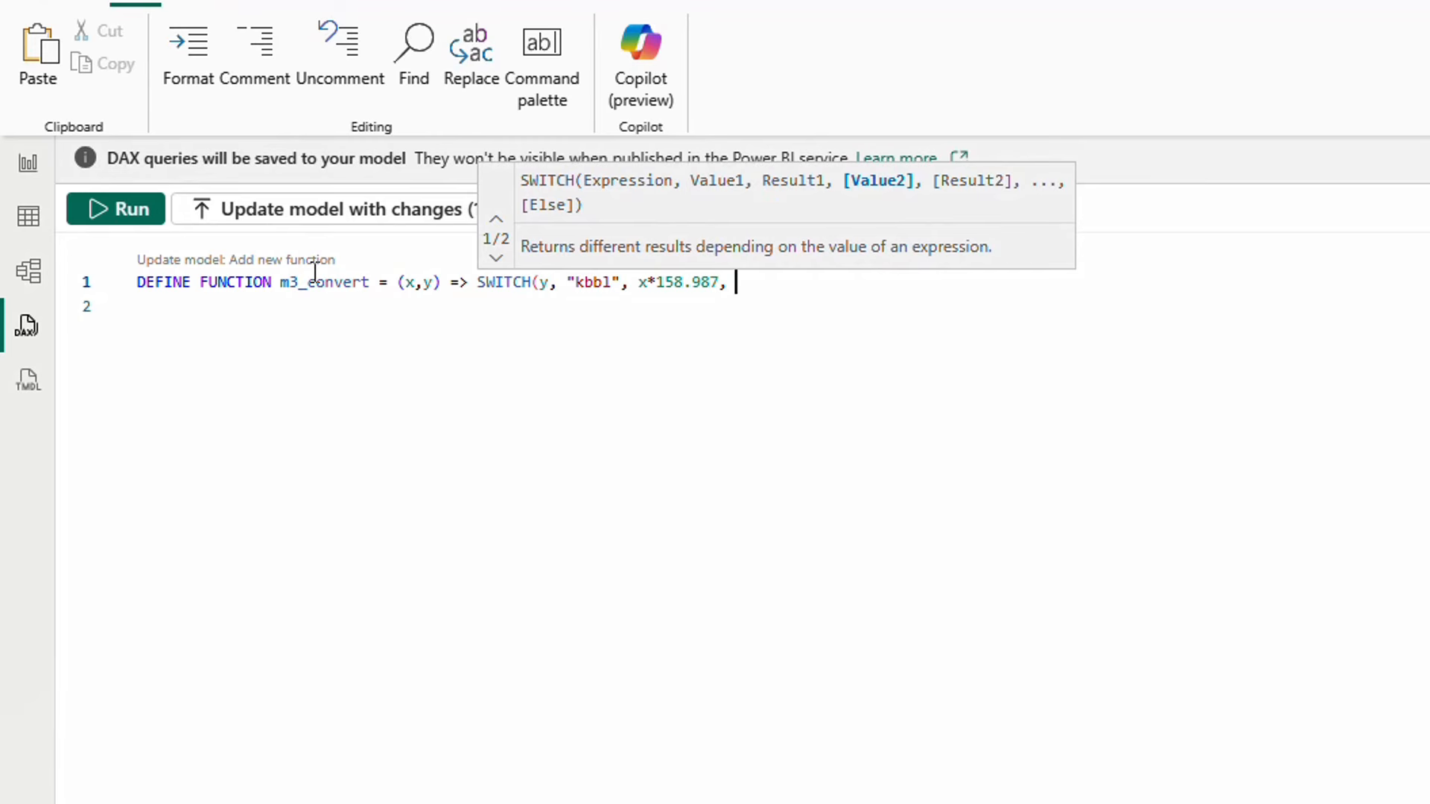
Add a "bbl" case to the m3_convert SWITCH that returns x*0.158987
{"action": "type", "text": "\"bbl\", x"}
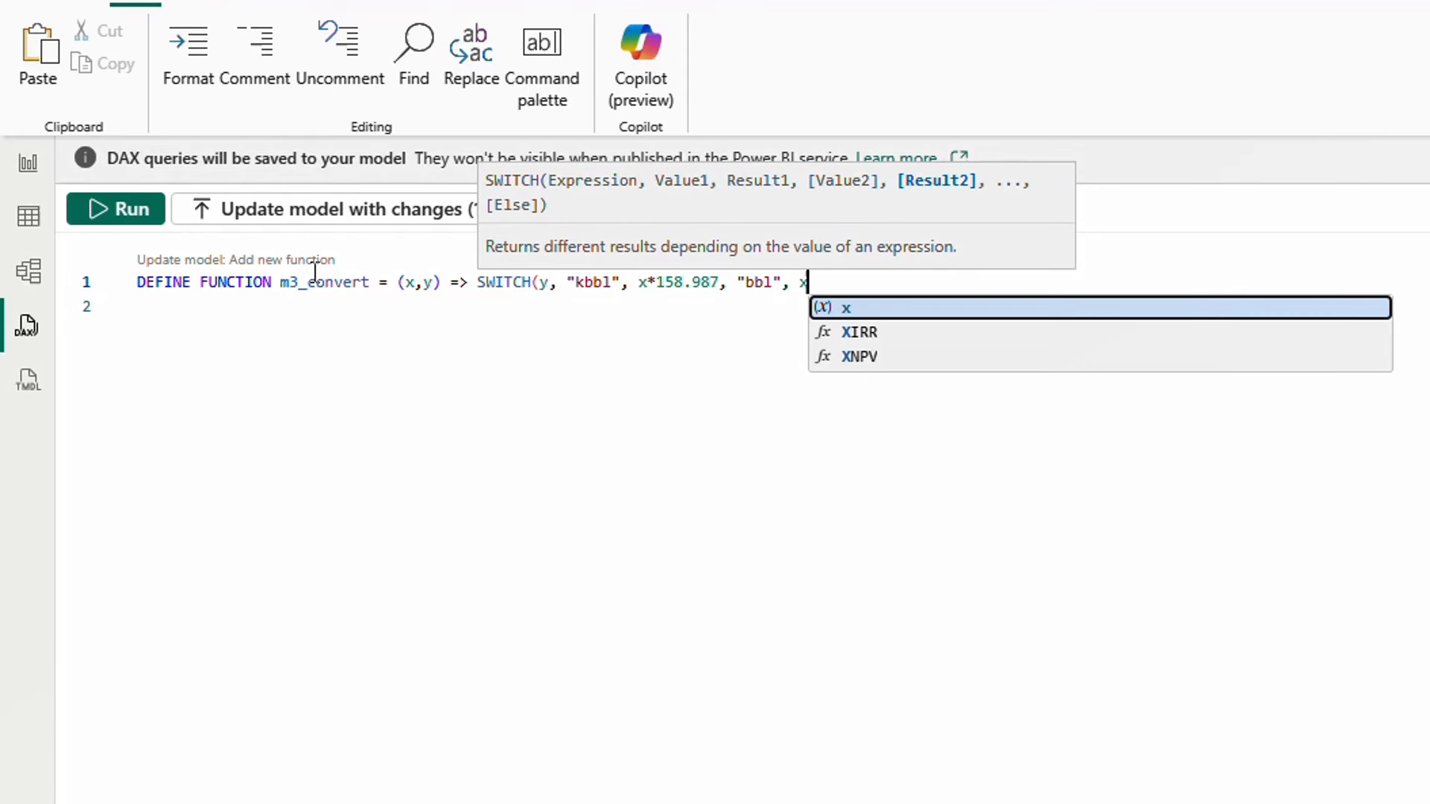
{"action": "type", "text": "*"}
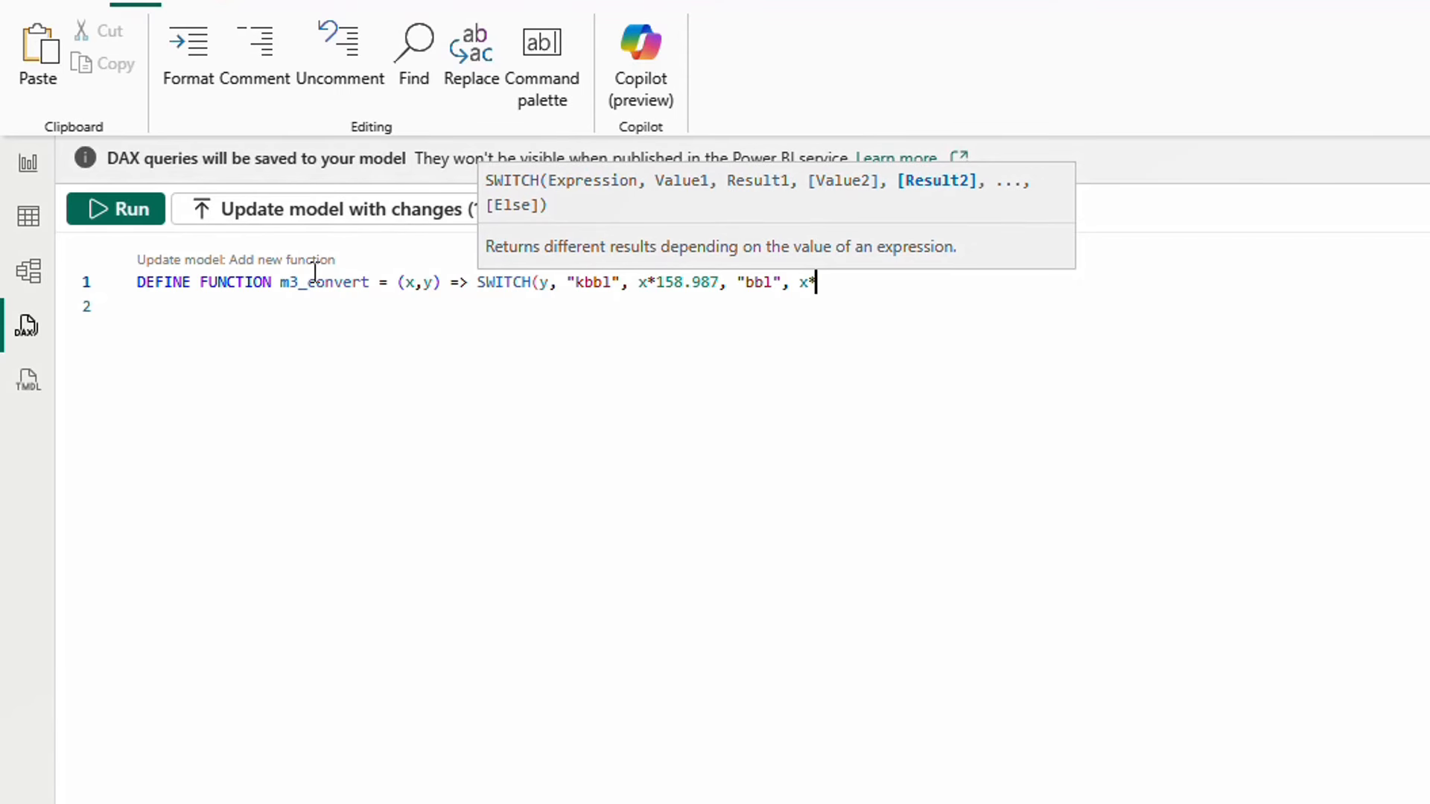
{"action": "type", "text": "0.15898"}
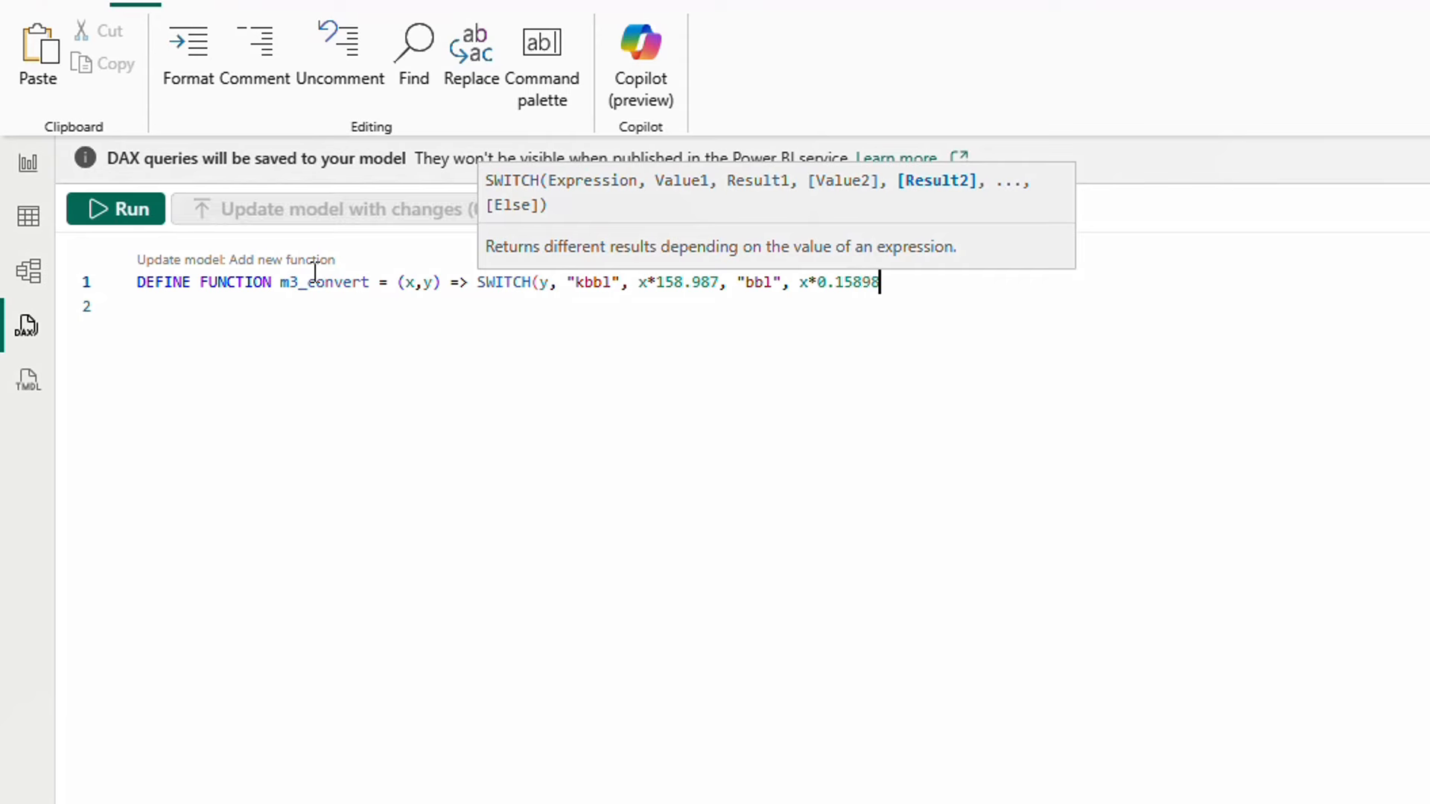
{"action": "type", "text": "7, \"ga"}
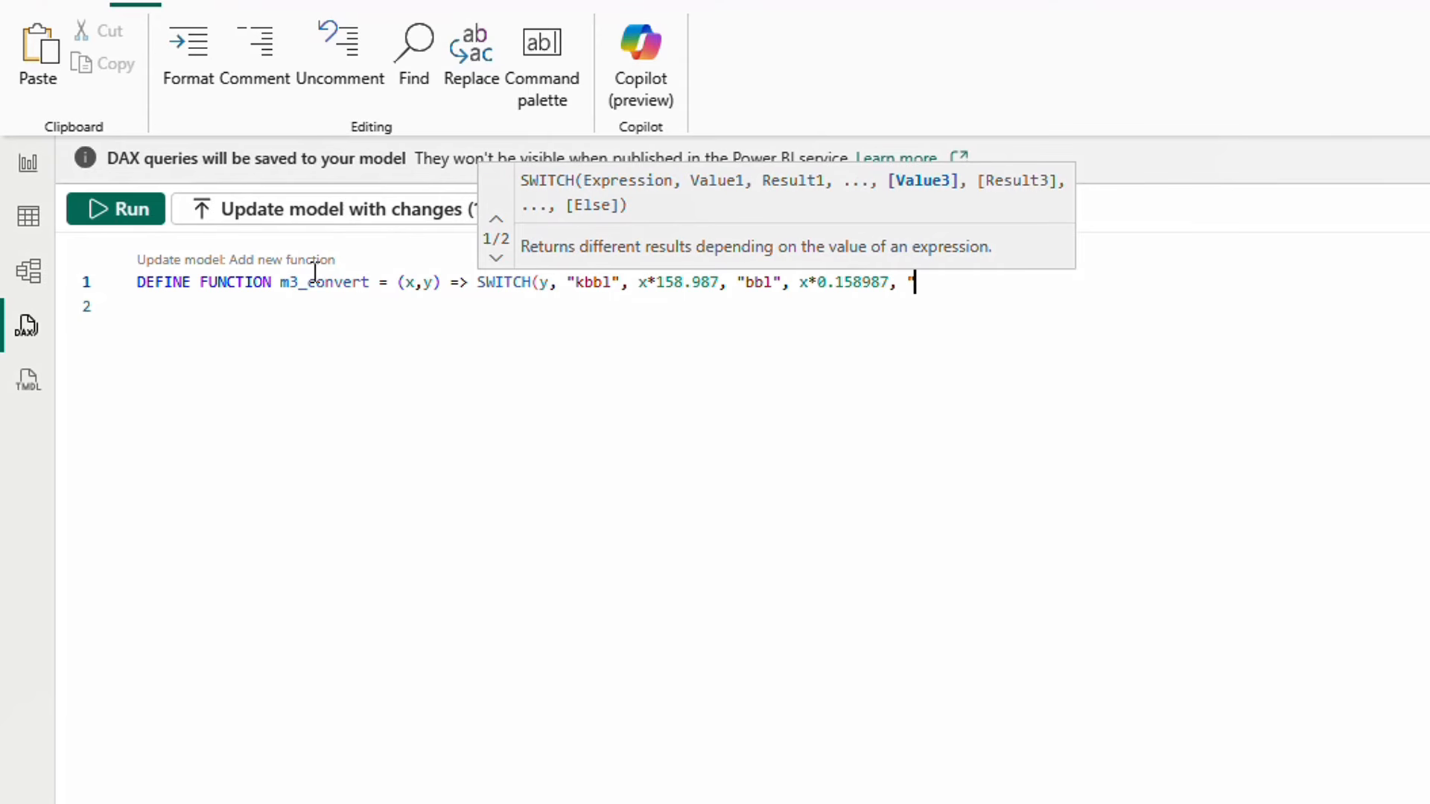
Add a "gal" case to the SWITCH expression that returns x*0.00378541
{"action": "type", "text": "l\","}
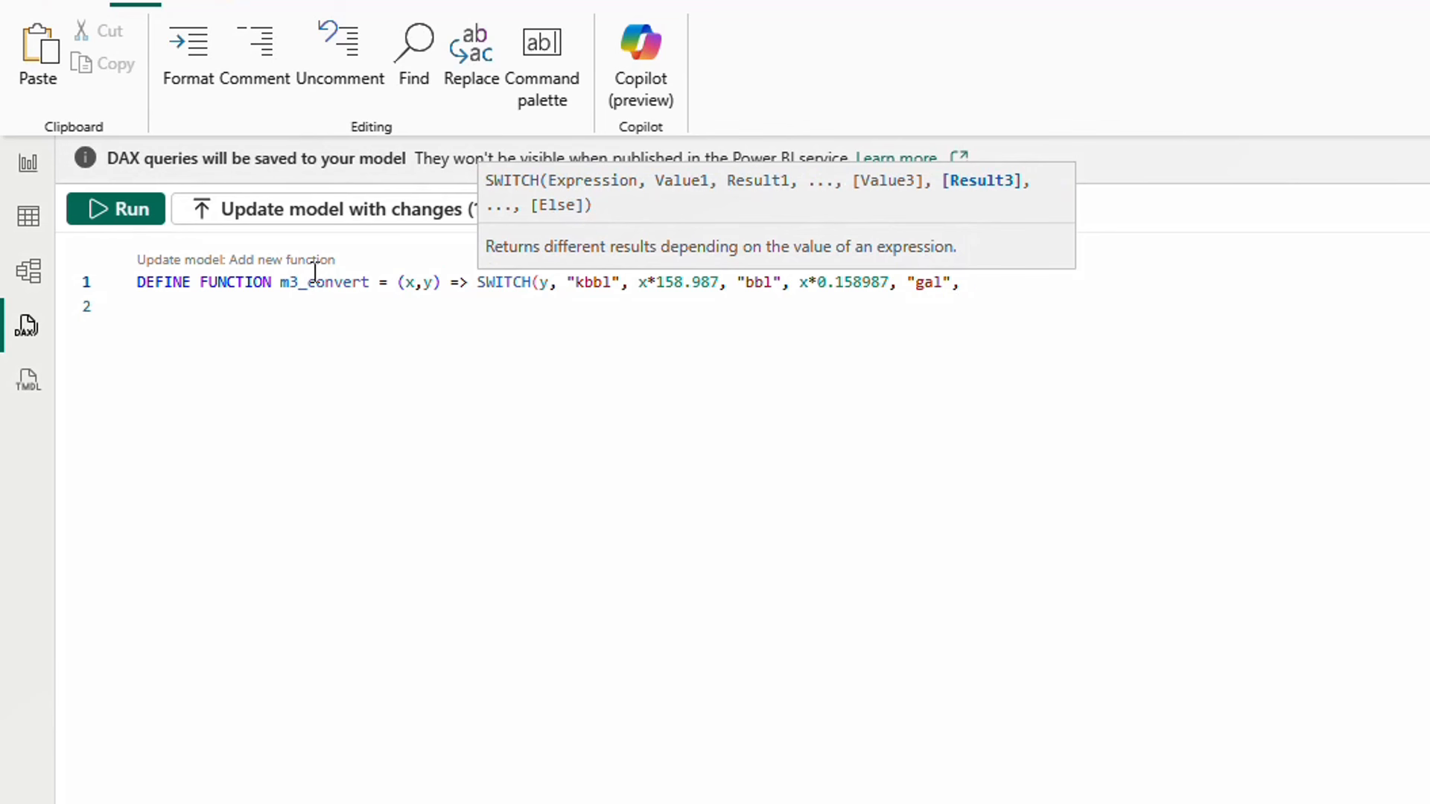
{"action": "type", "text": "x*0.00"}
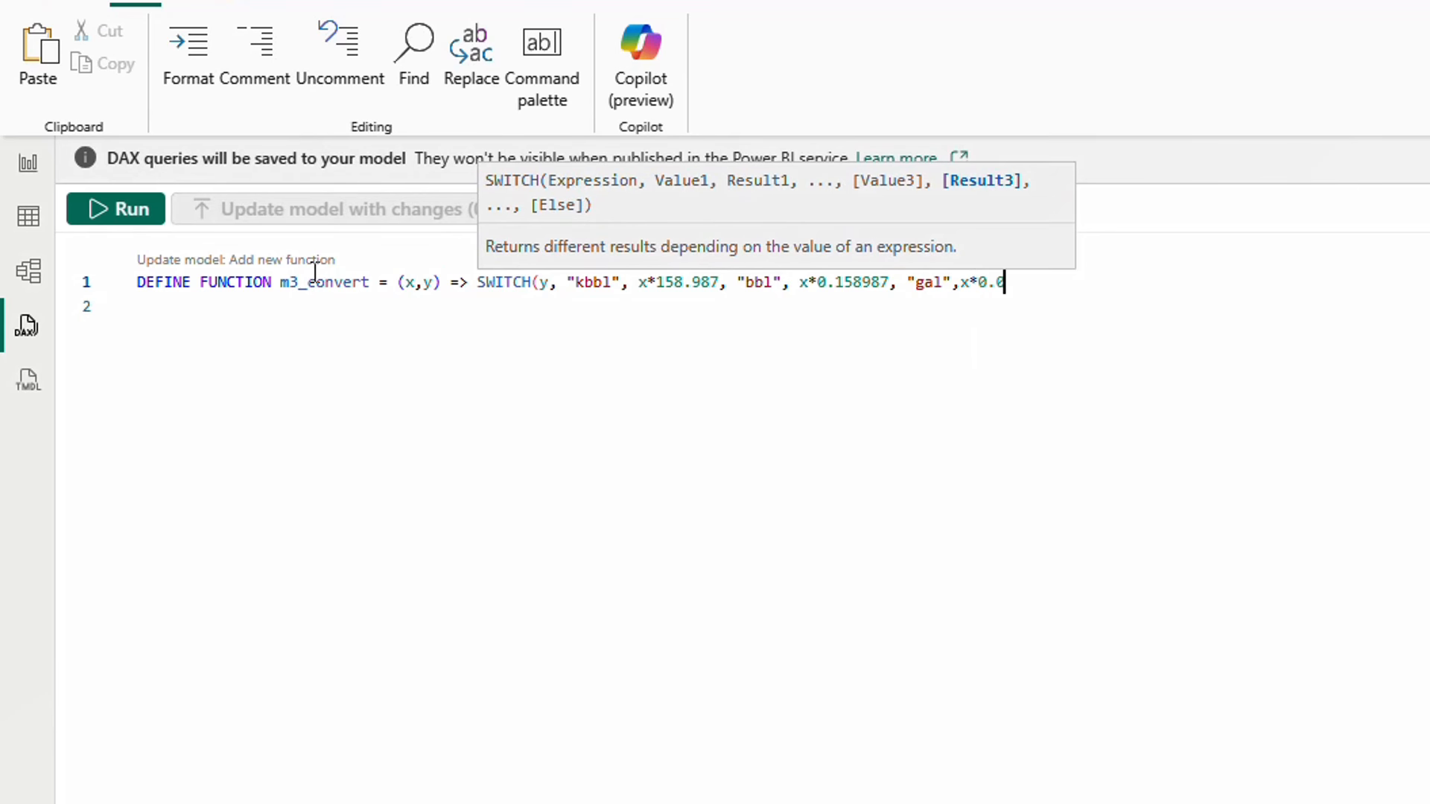
{"action": "type", "text": "37"}
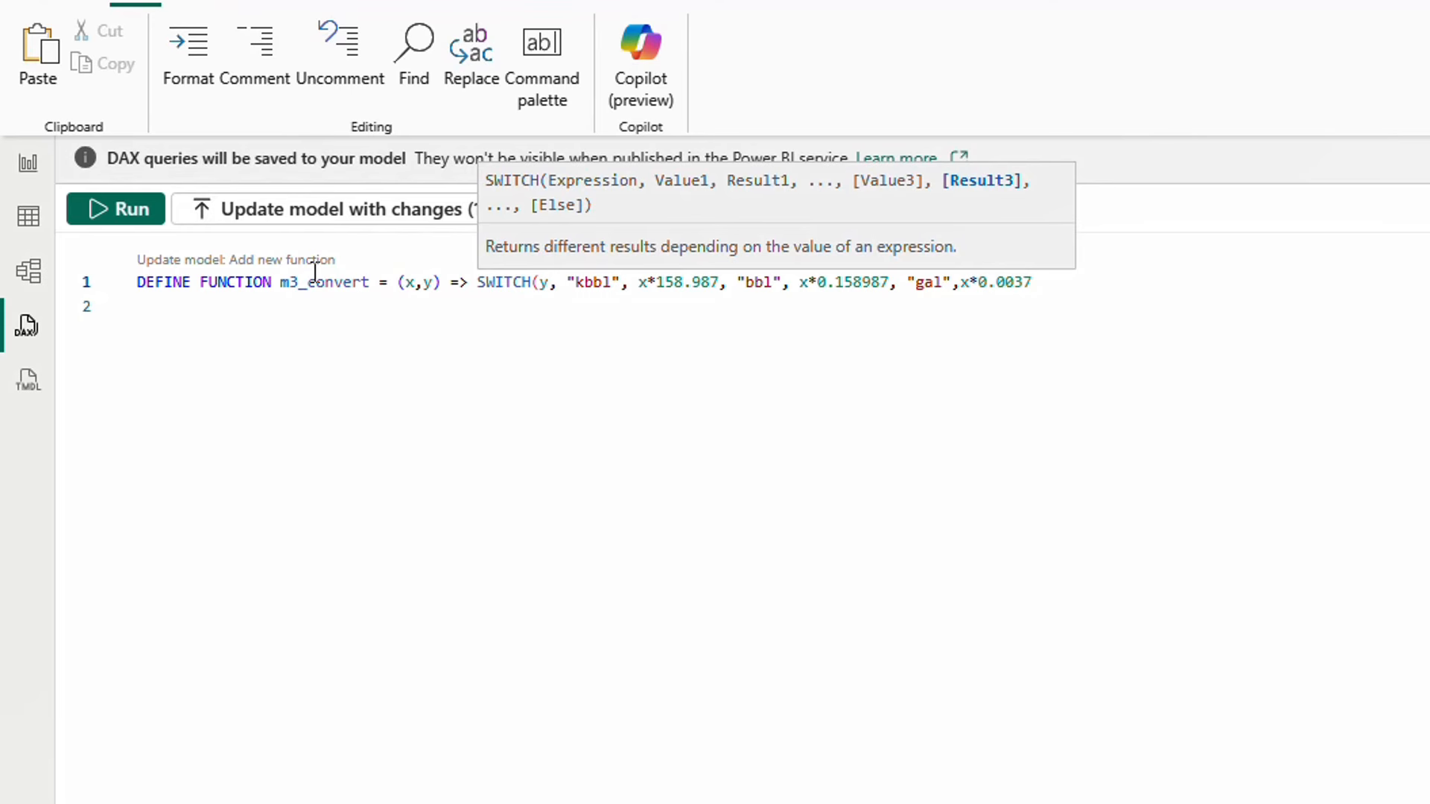
{"action": "type", "text": "8541,\""}
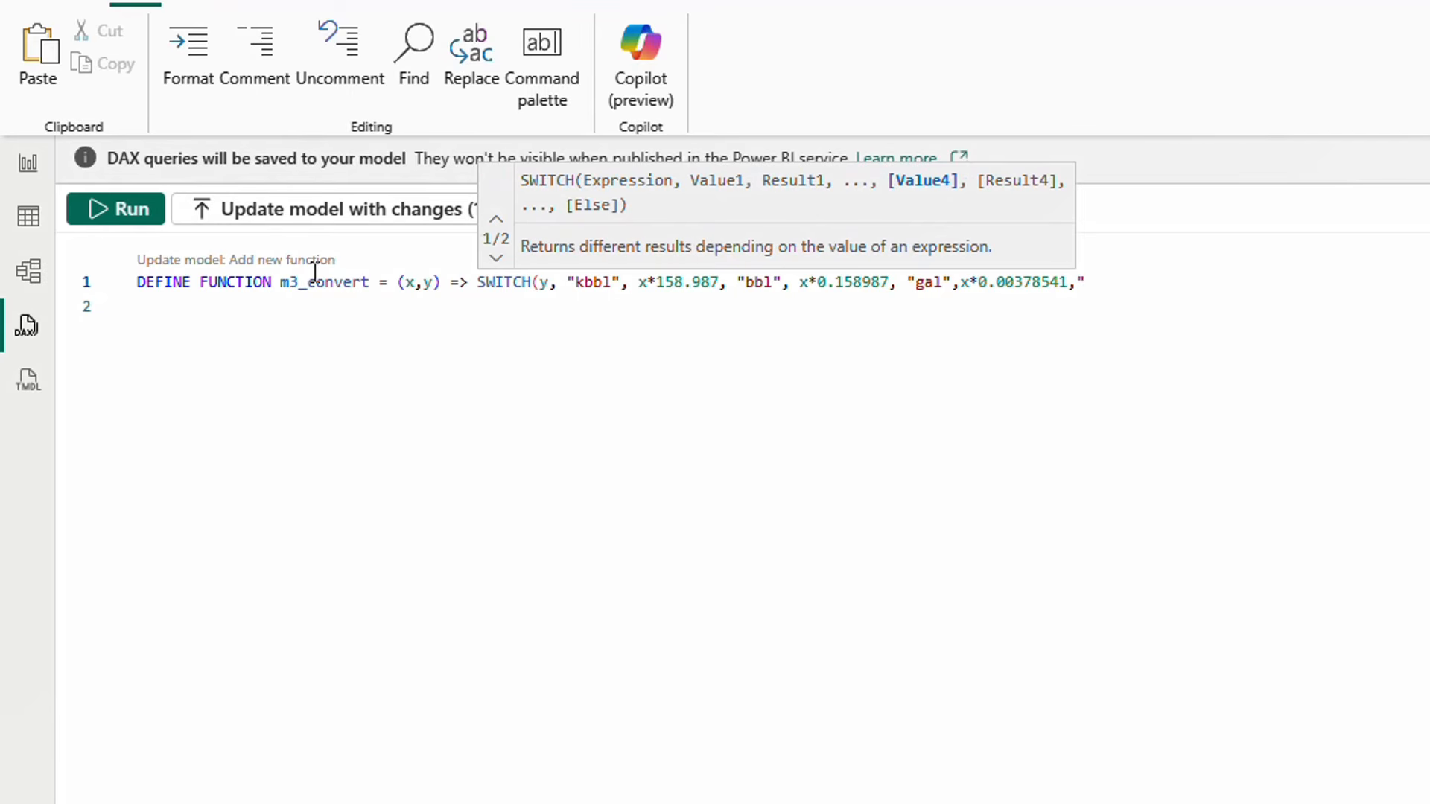
Add a final "ft3" case returning x*0.0283168 and close the SWITCH expression
{"action": "type", "text": "ft3\","}
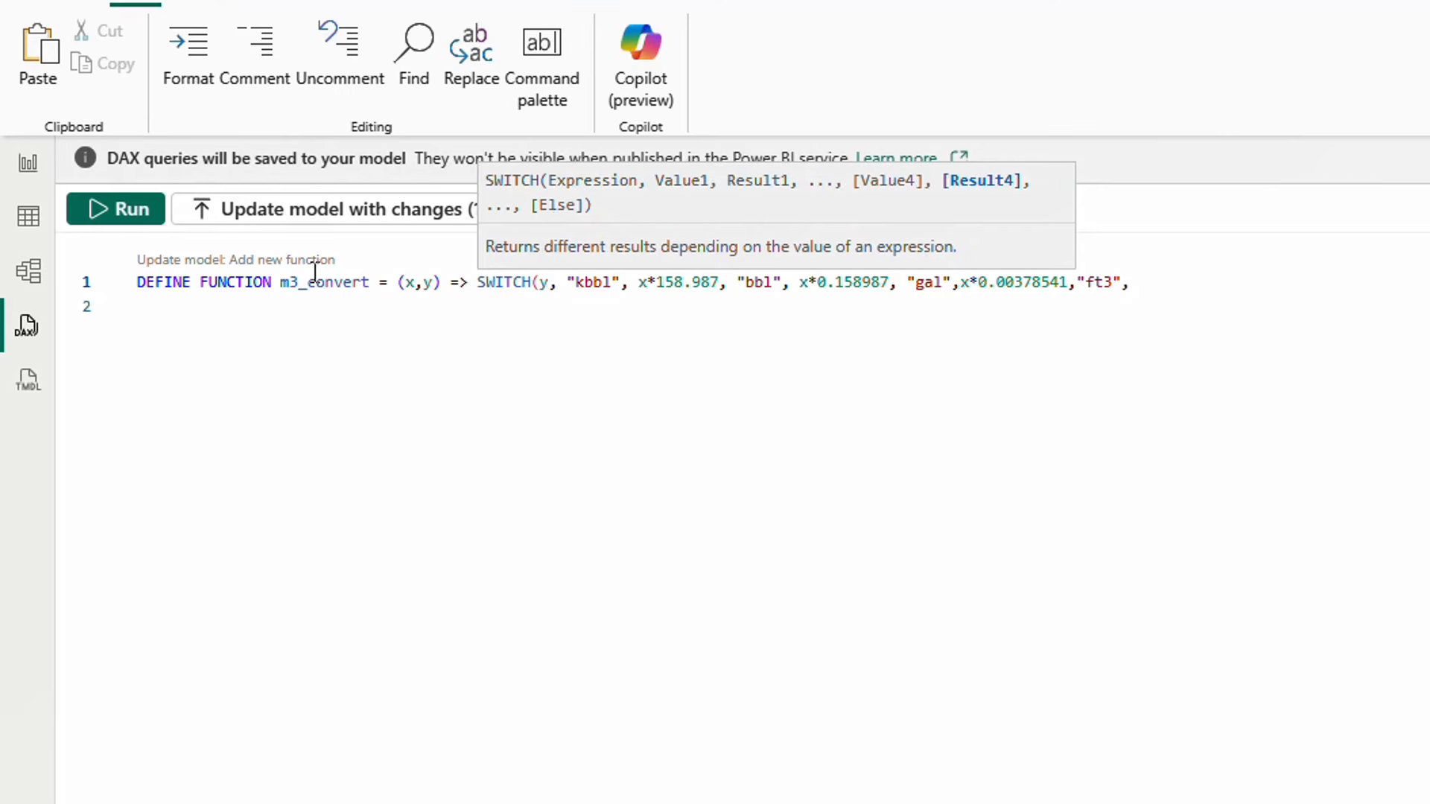
{"action": "type", "text": "x"}
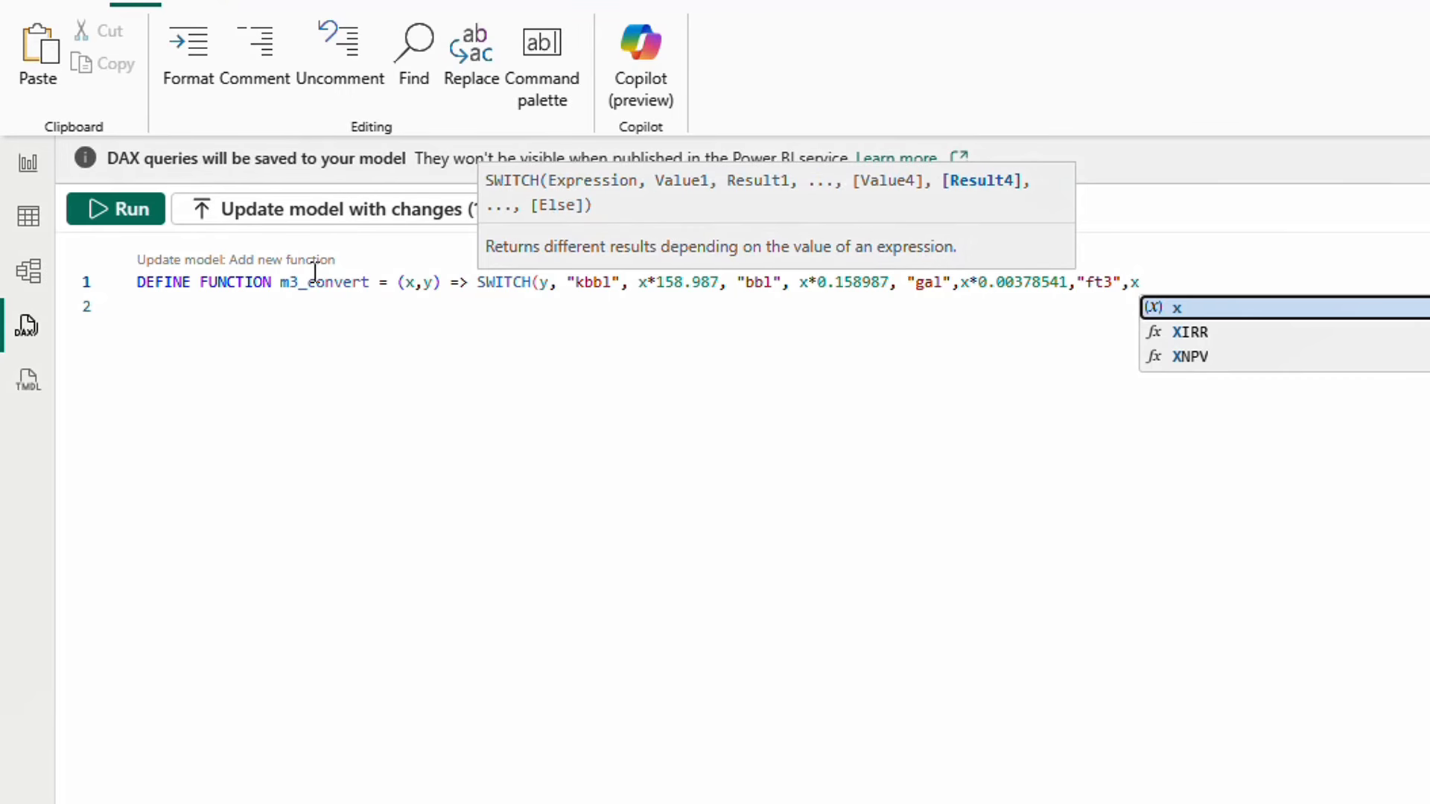
{"action": "type", "text": "*0.0"}
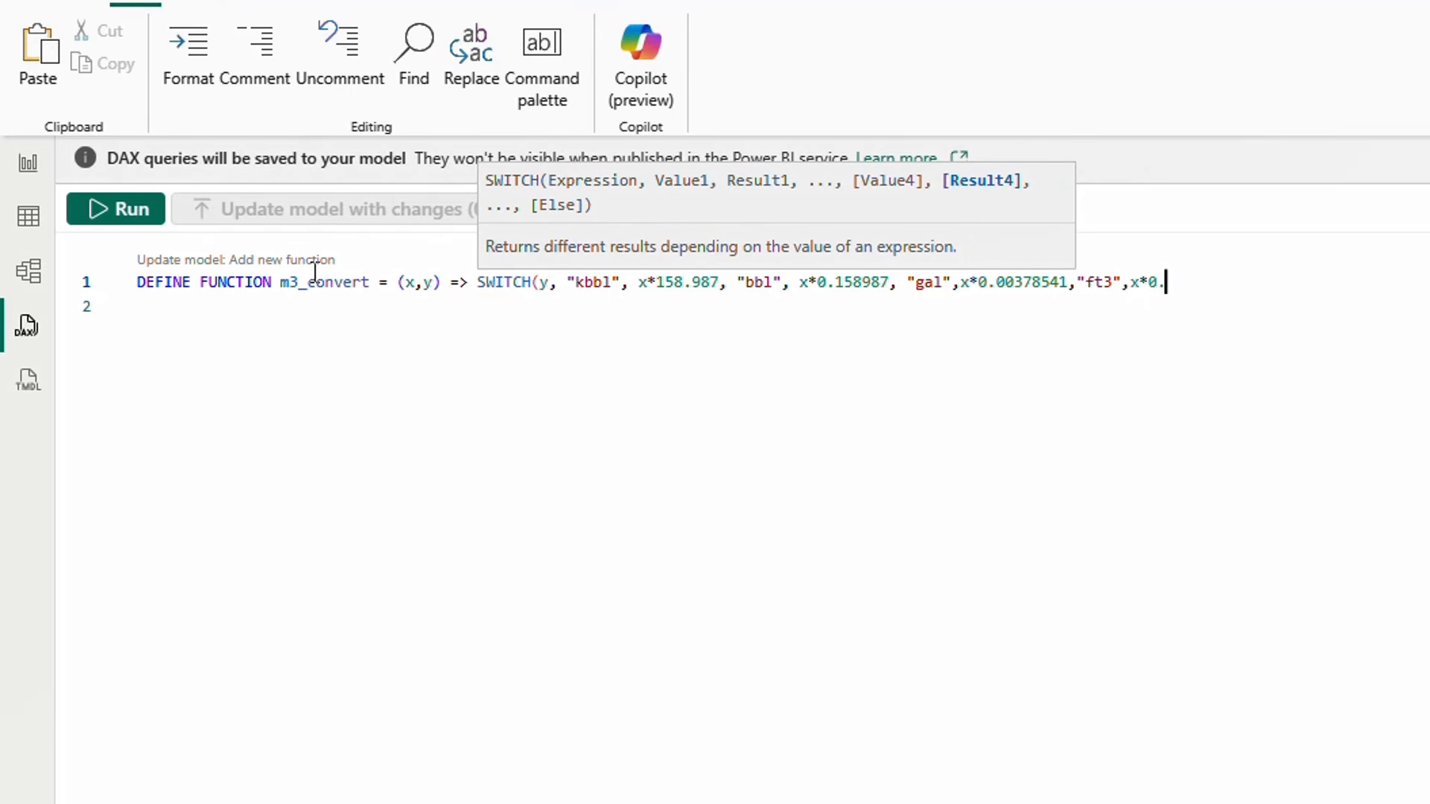
{"action": "type", "text": "2"}
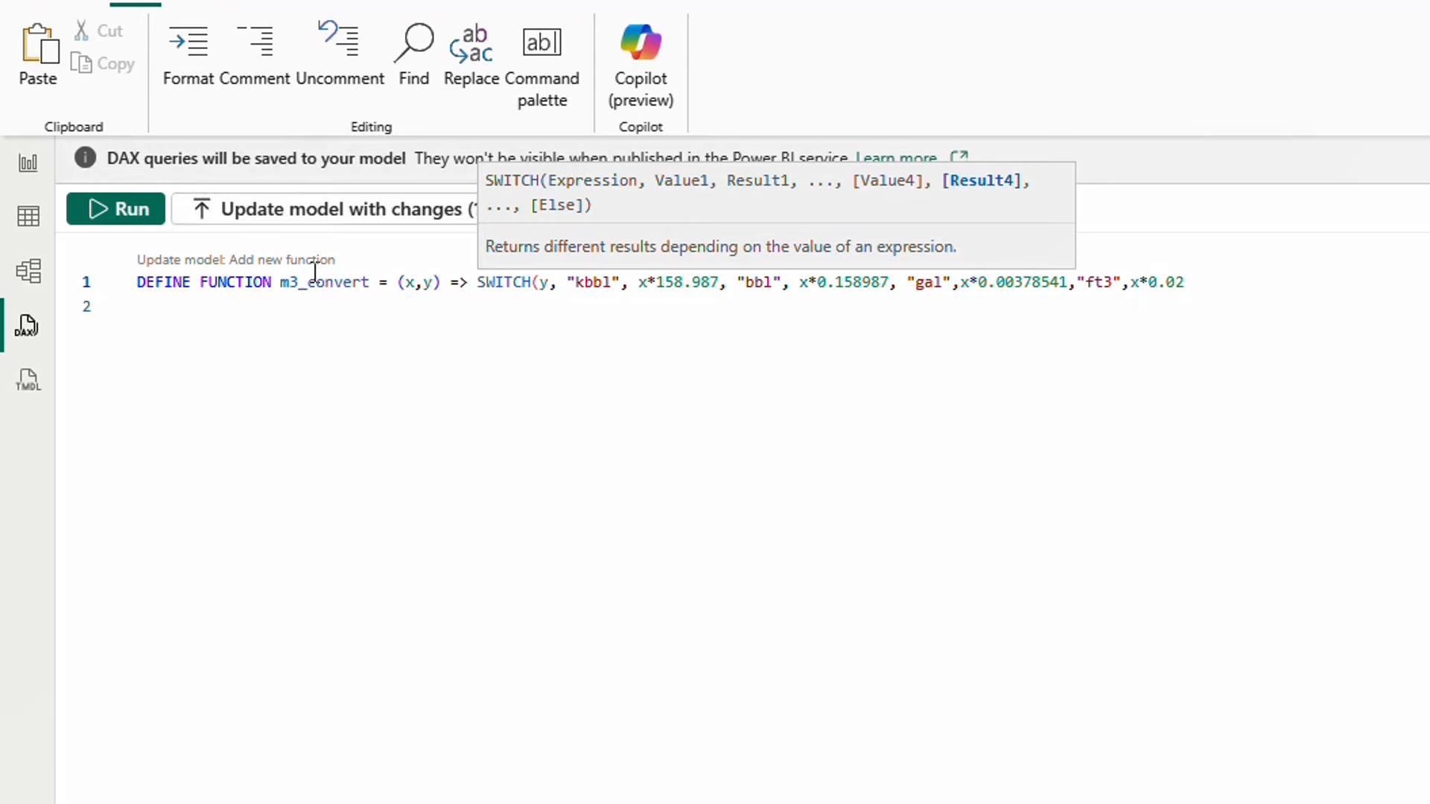
{"action": "type", "text": "83168)"}
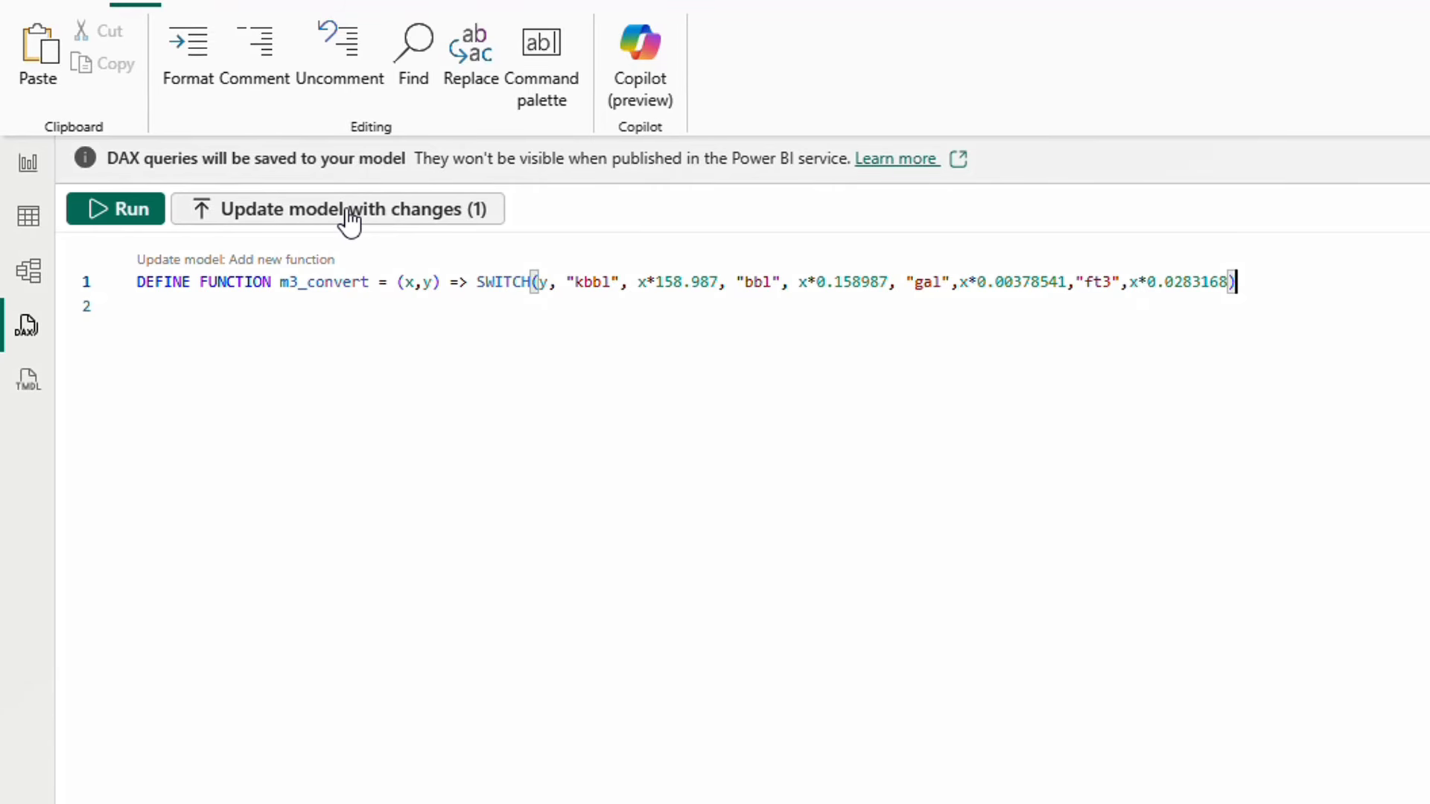
Update the model with the m3_convert function and list the semantic model's functions in TMDL view
{"action": "left_click", "coordinate": [318, 201]}
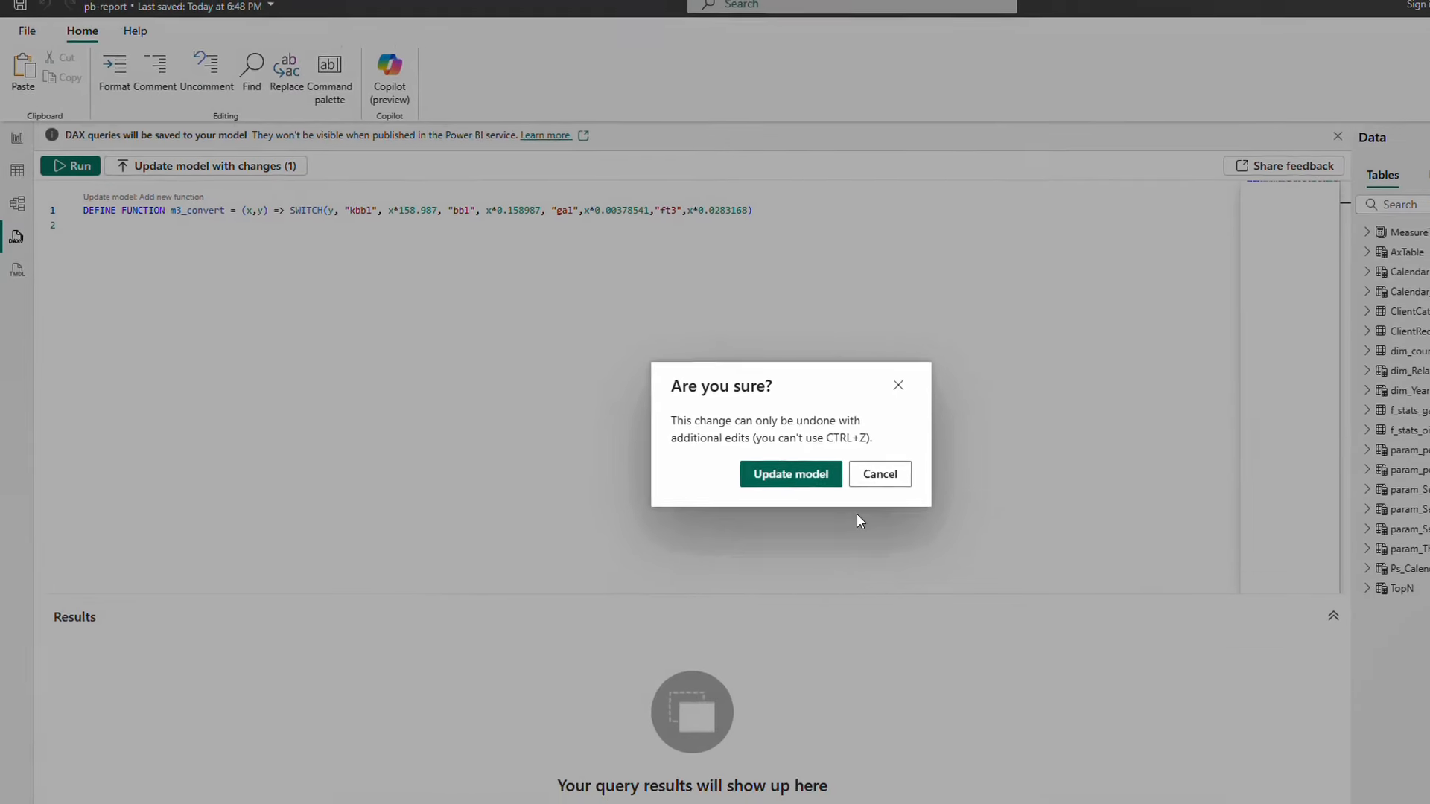
{"action": "left_click", "coordinate": [714, 438]}
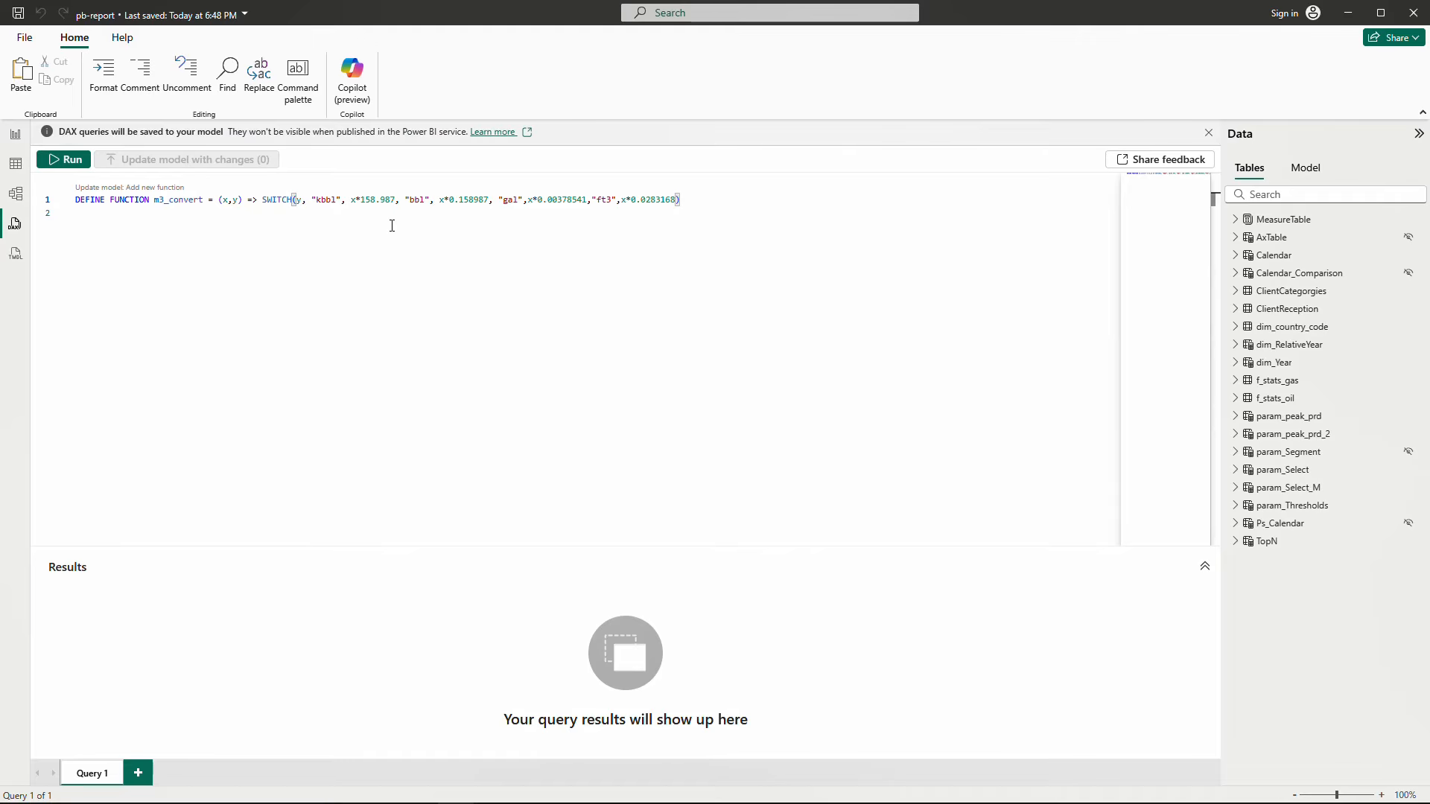
{"action": "left_click", "coordinate": [16, 256]}
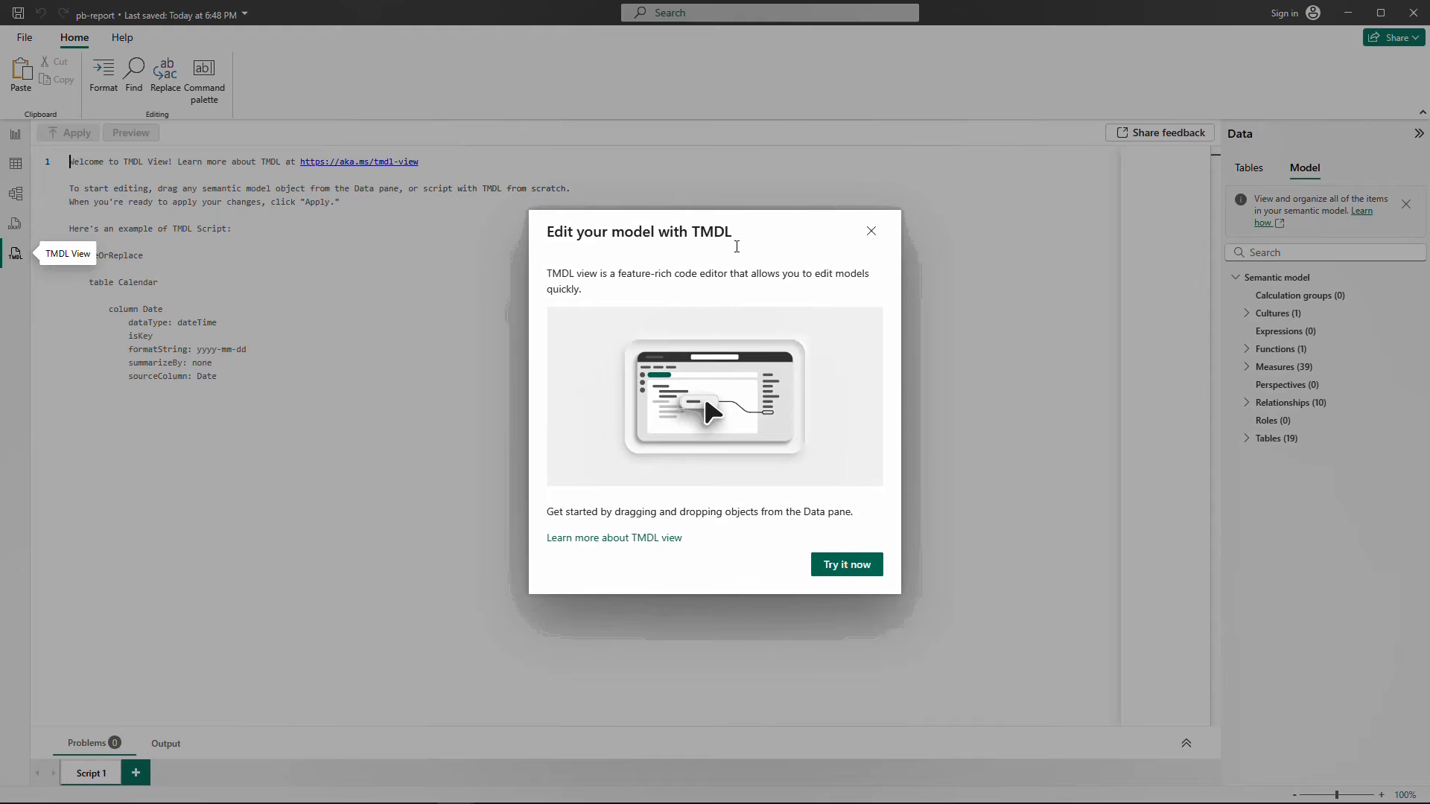
{"action": "left_click", "coordinate": [870, 232]}
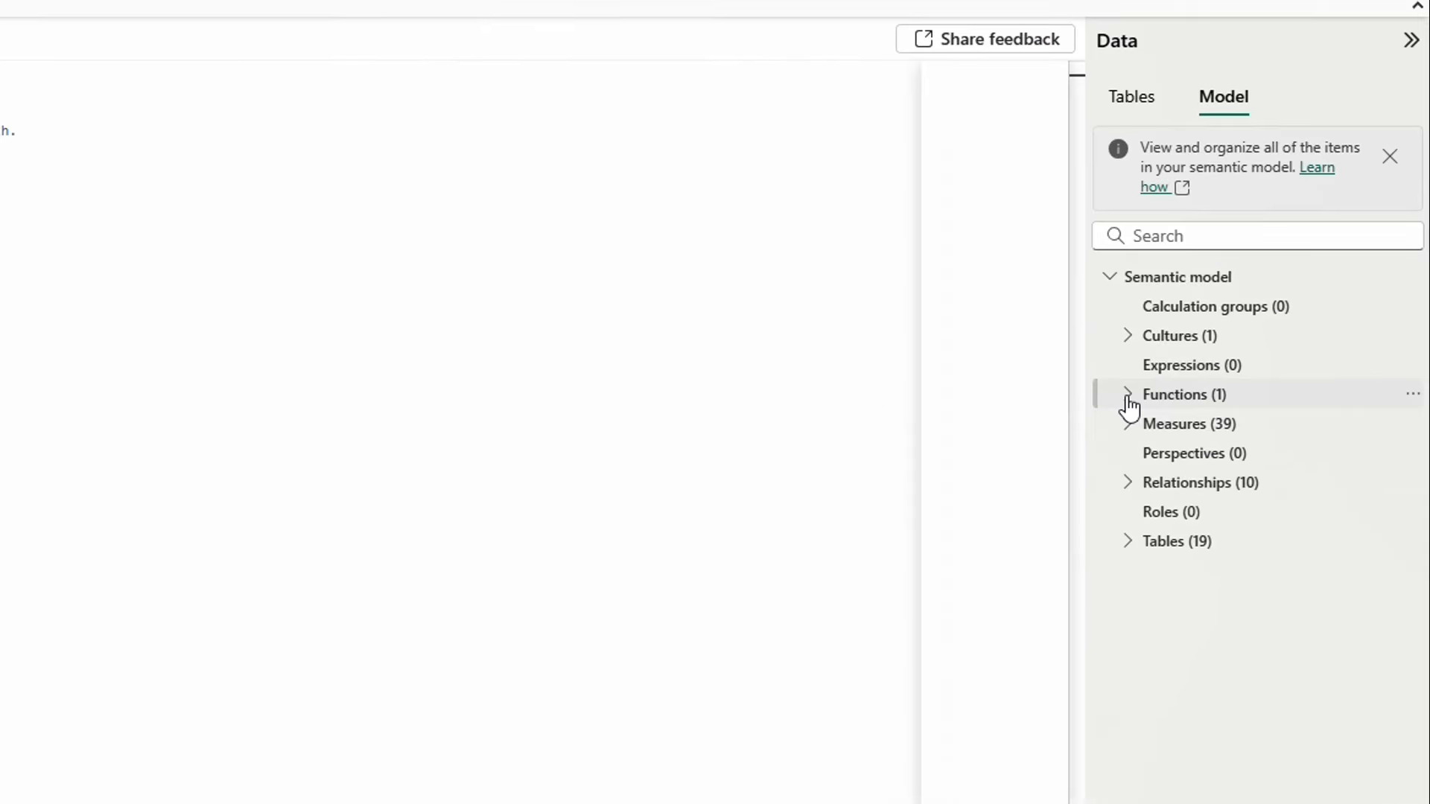
{"action": "left_click", "coordinate": [1129, 403]}
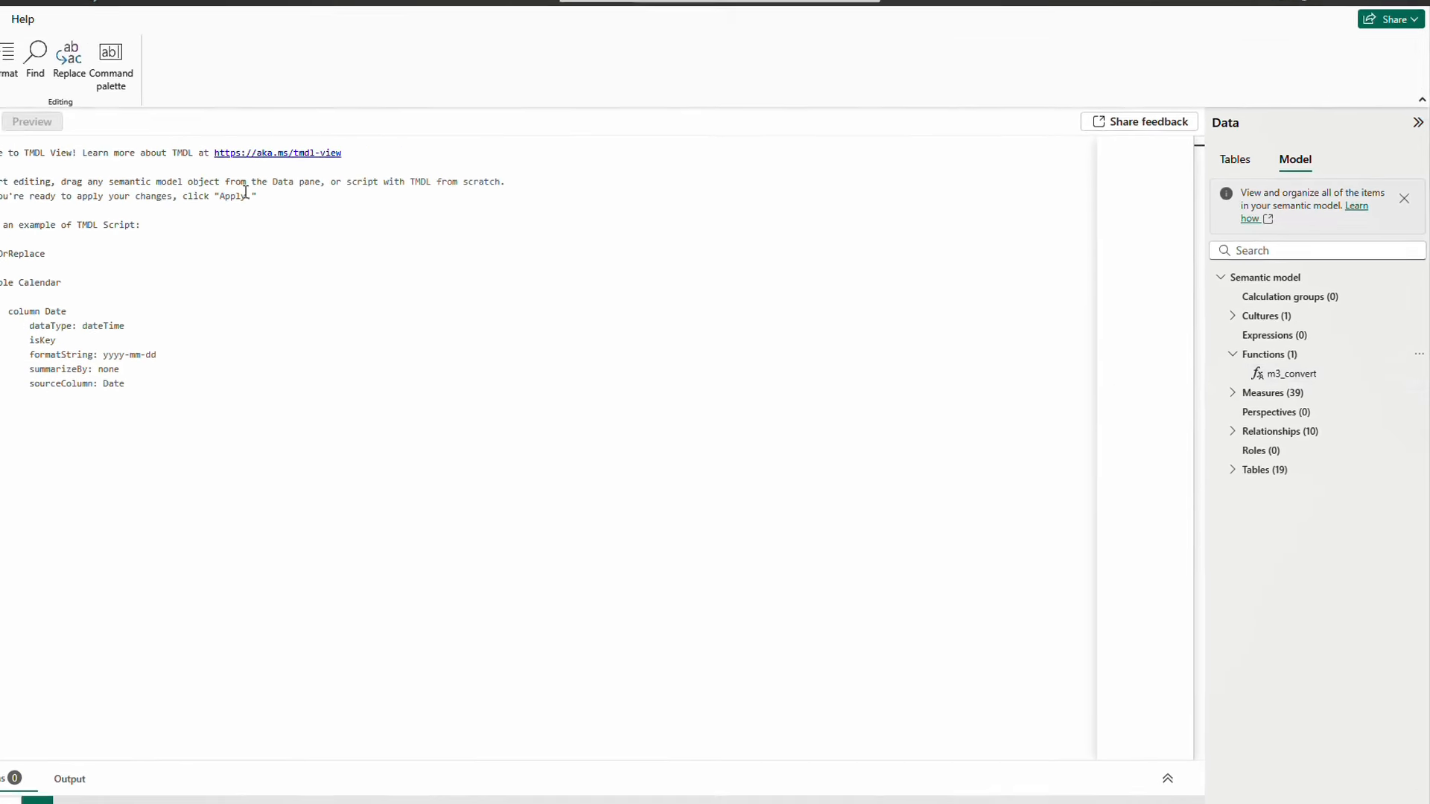
Insert a table visual on the report page, fill it with SubRegion from dim_country_code, and enlarge it
{"action": "left_click", "coordinate": [16, 135]}
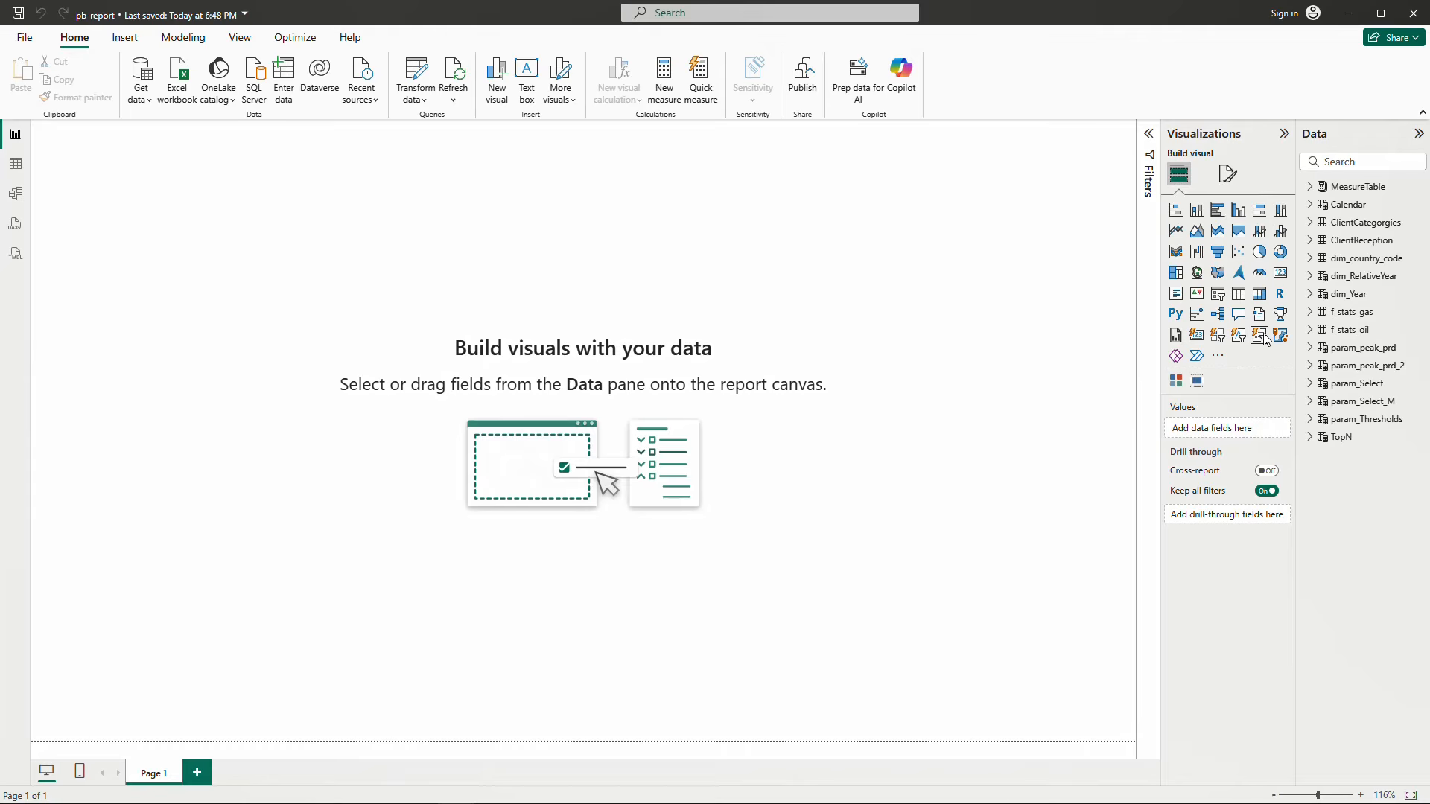
{"action": "left_click", "coordinate": [1239, 293]}
{"action": "left_click_drag", "start_coordinate": [524, 429], "coordinate": [525, 371]}
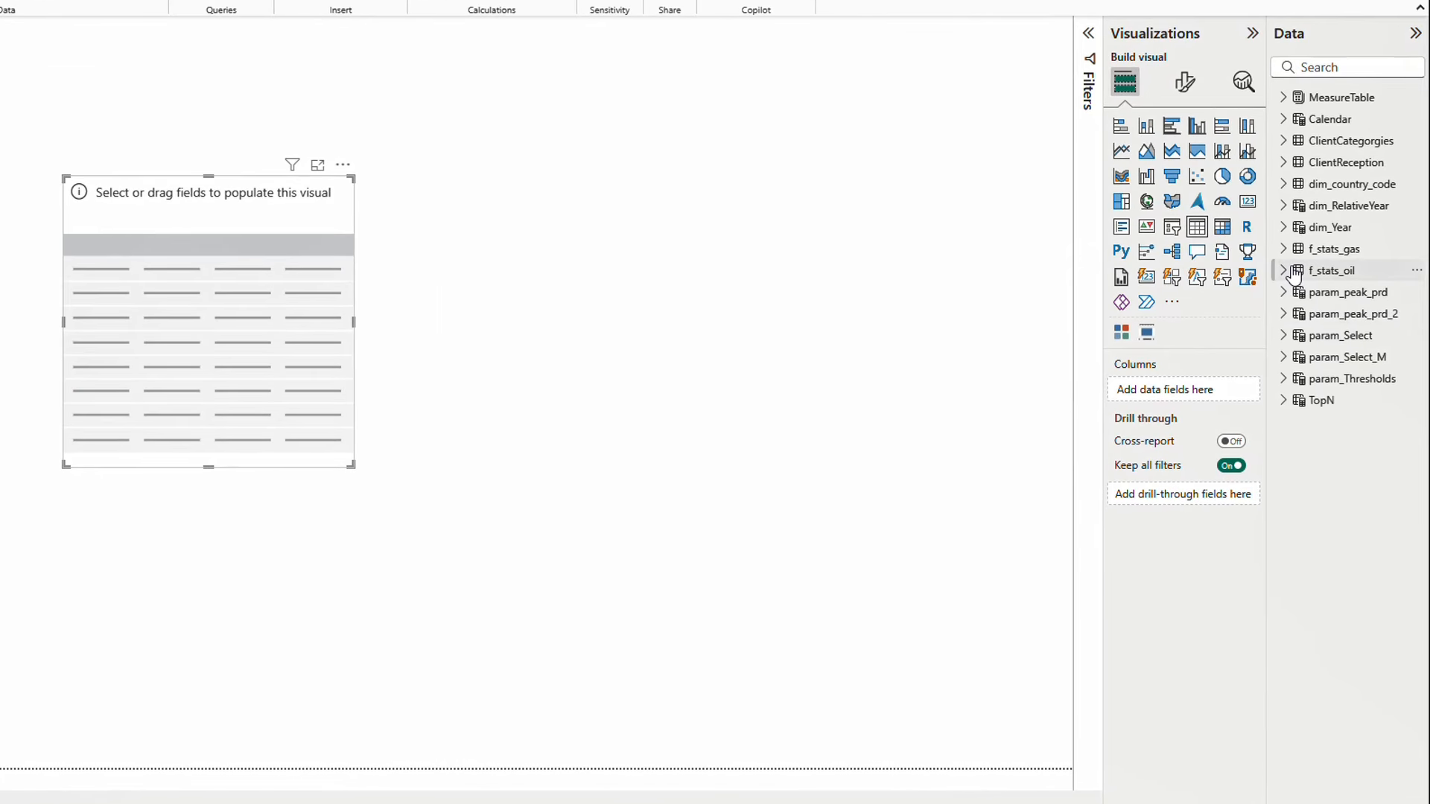
{"action": "left_click", "coordinate": [1283, 184]}
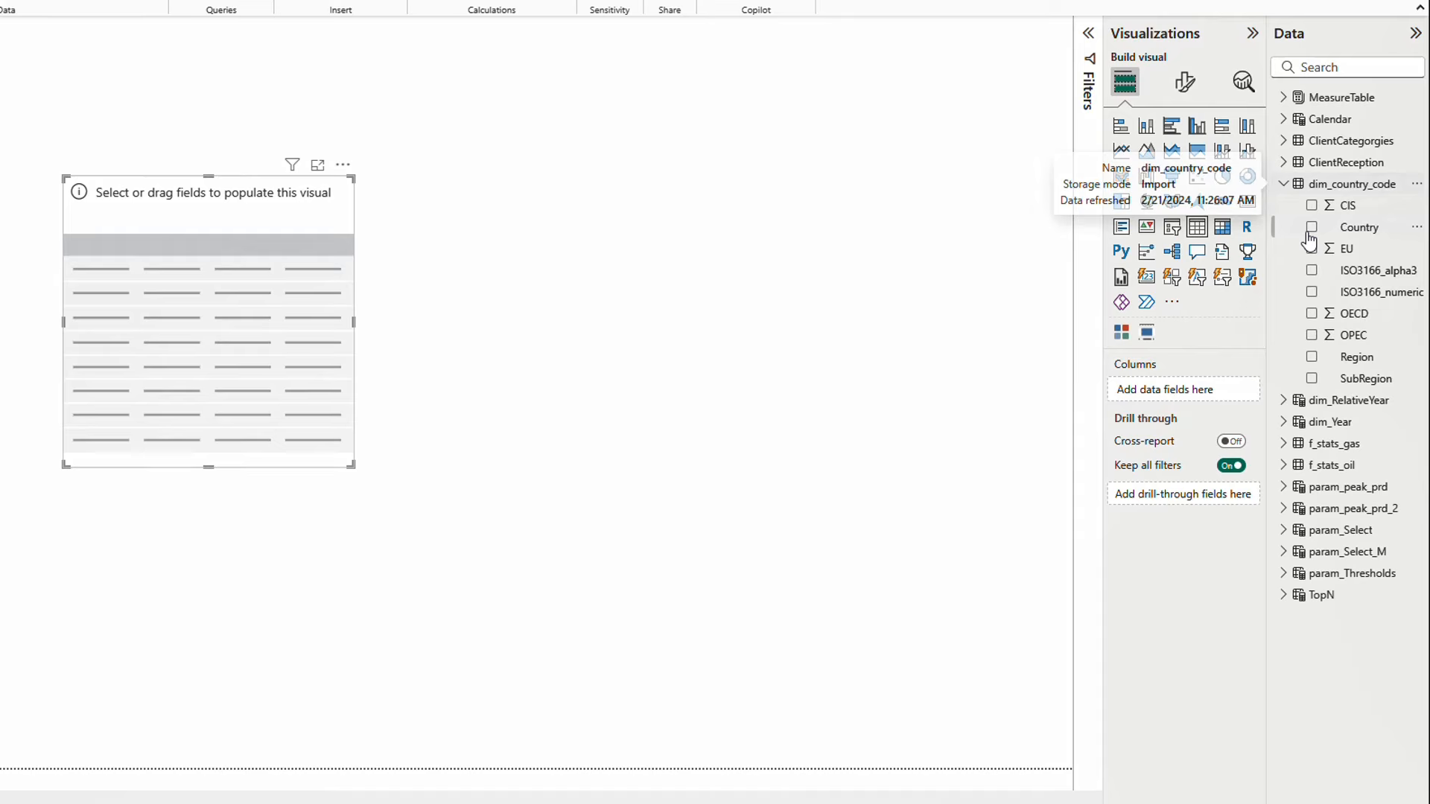
{"action": "left_click_drag", "start_coordinate": [1374, 379], "coordinate": [1183, 398]}
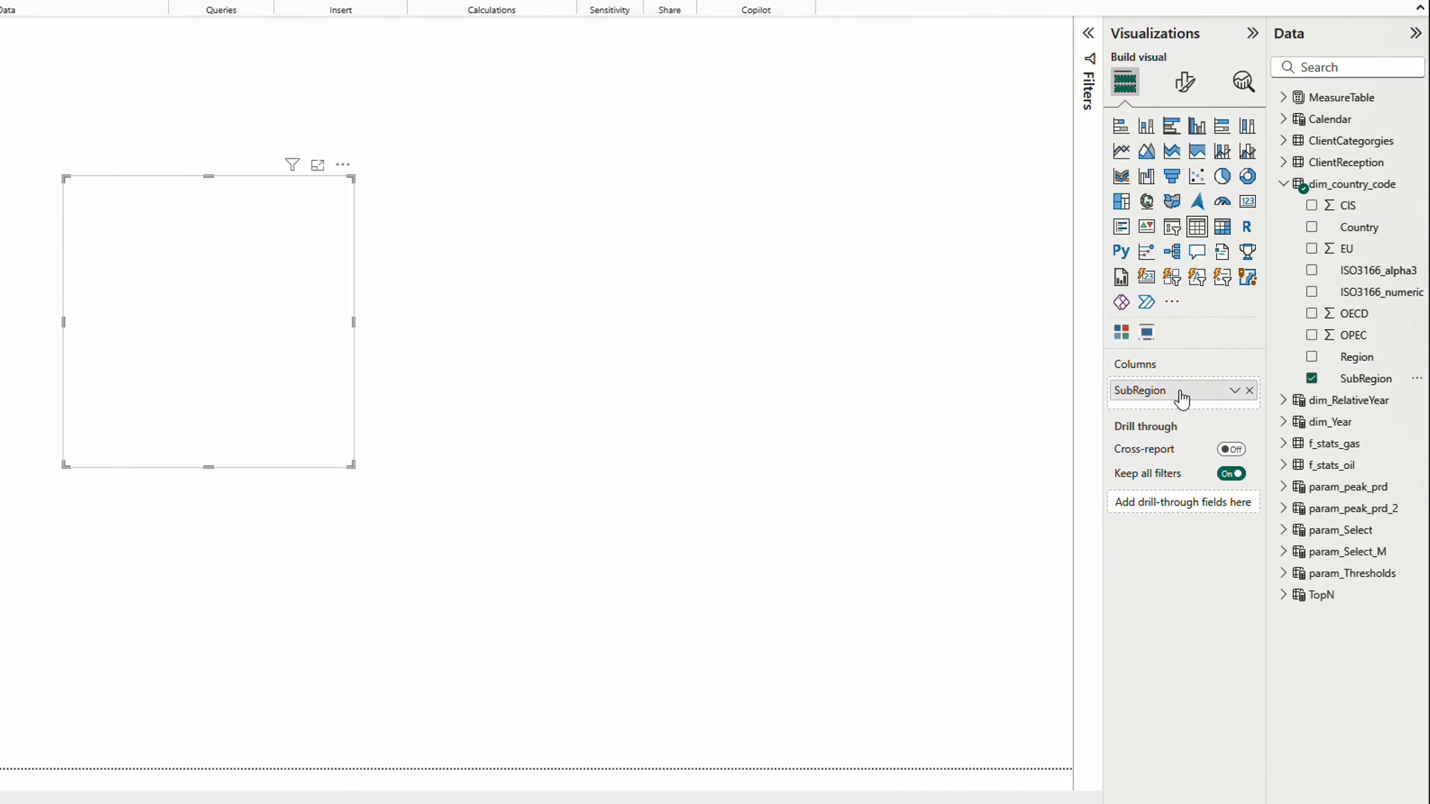
{"action": "left_click_drag", "start_coordinate": [353, 466], "coordinate": [393, 566]}
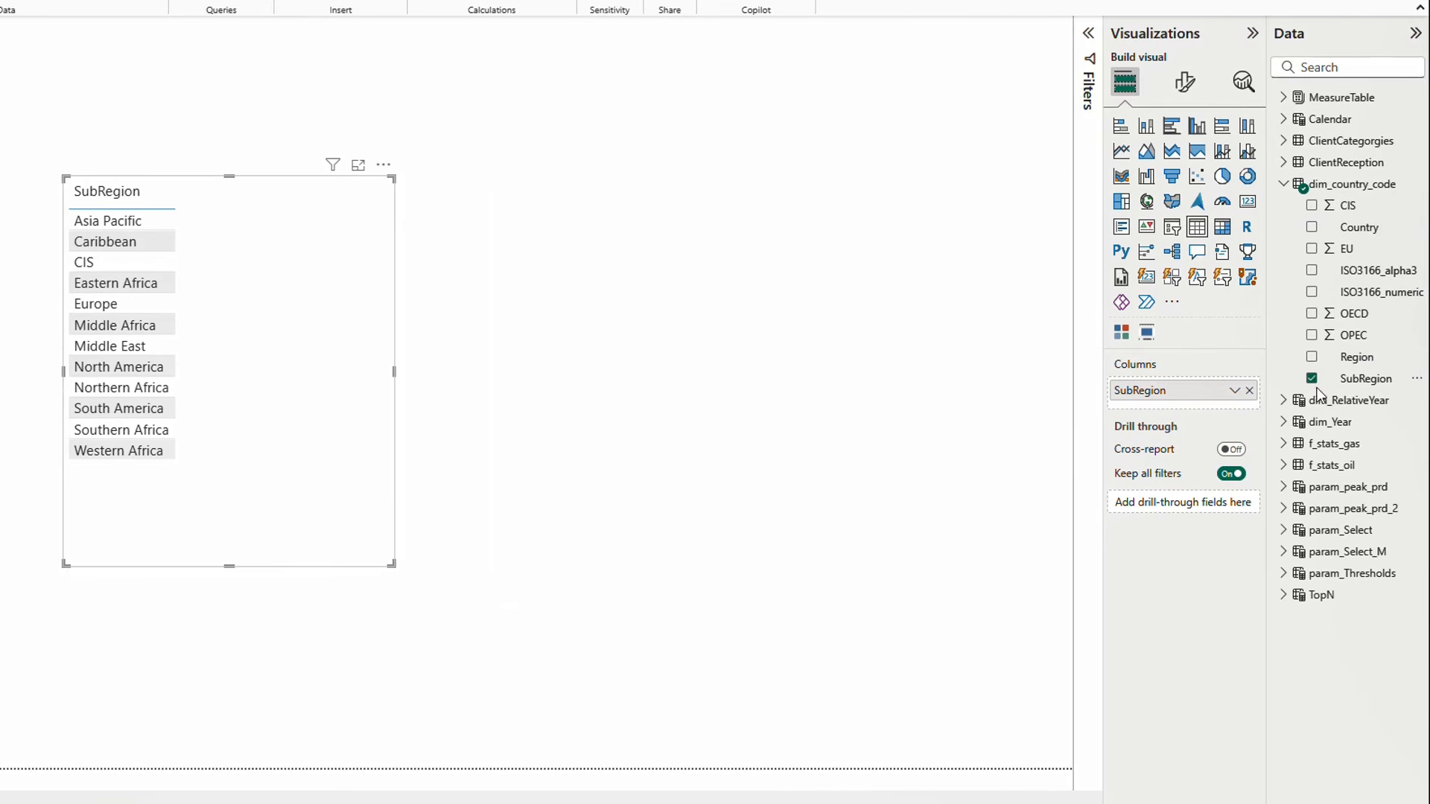
Add the Oil Production measure from MeasureTable to the table visual and shrink the visual around its rows
{"action": "left_click", "coordinate": [1284, 97]}
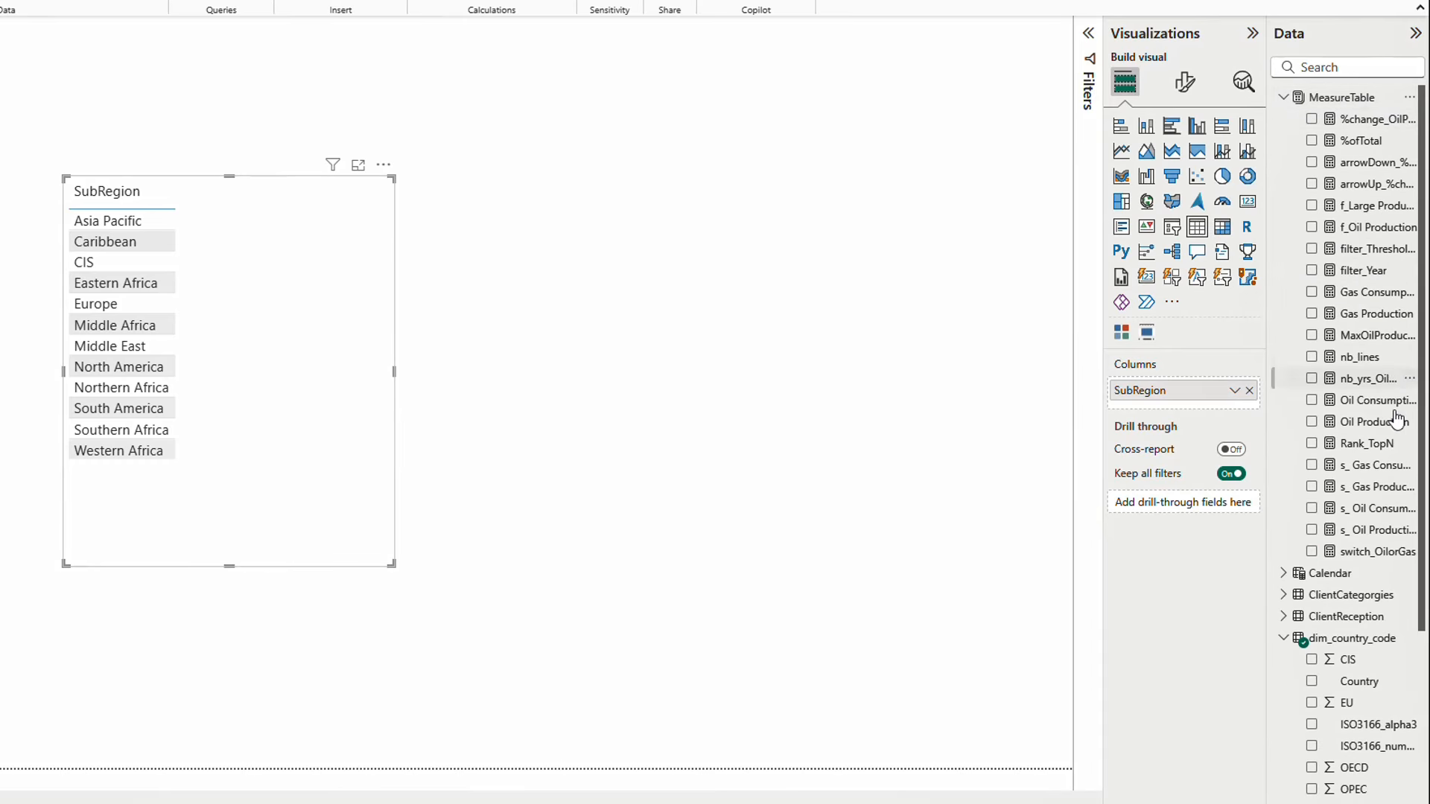
{"action": "left_click_drag", "start_coordinate": [1384, 422], "coordinate": [1203, 402]}
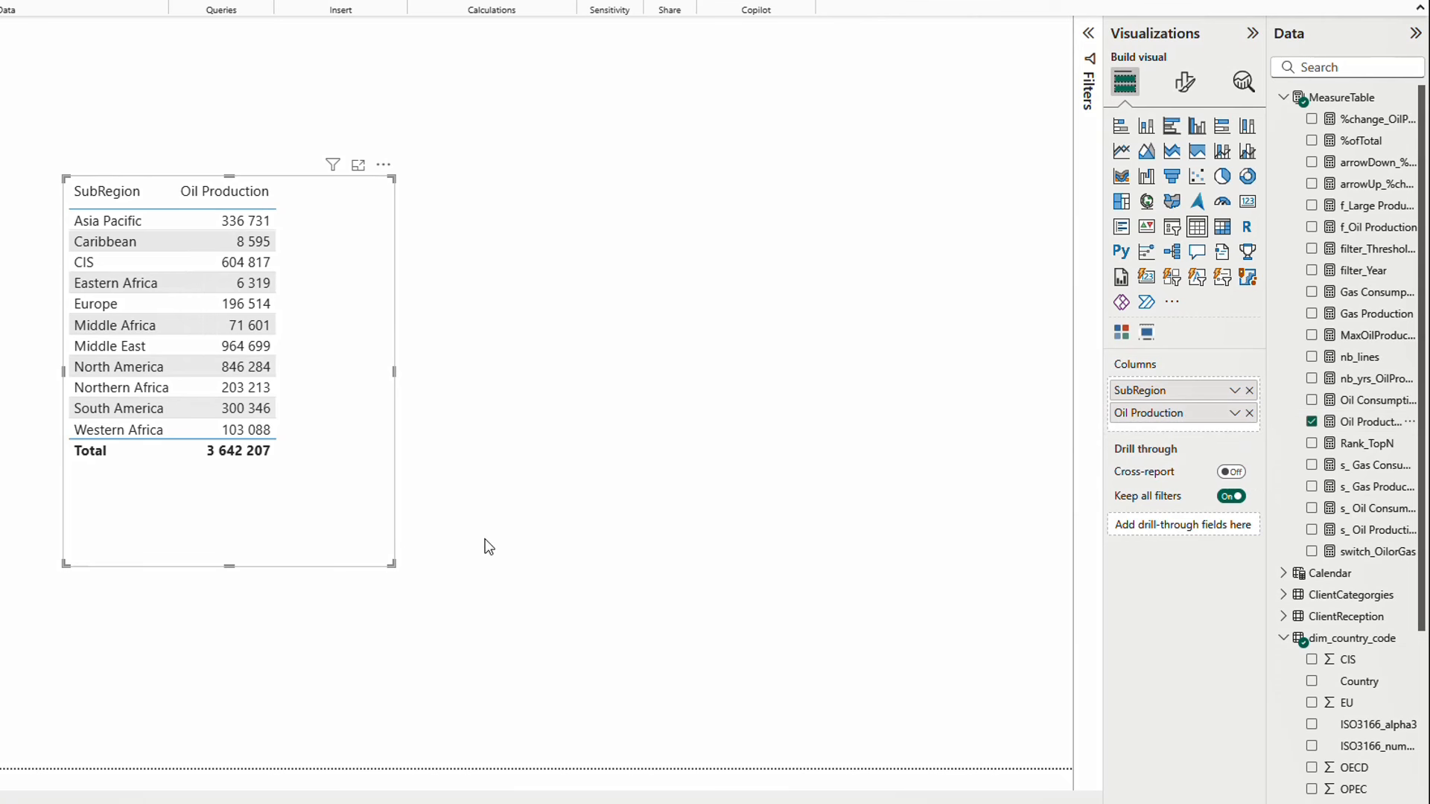
{"action": "left_click_drag", "start_coordinate": [394, 564], "coordinate": [351, 466]}
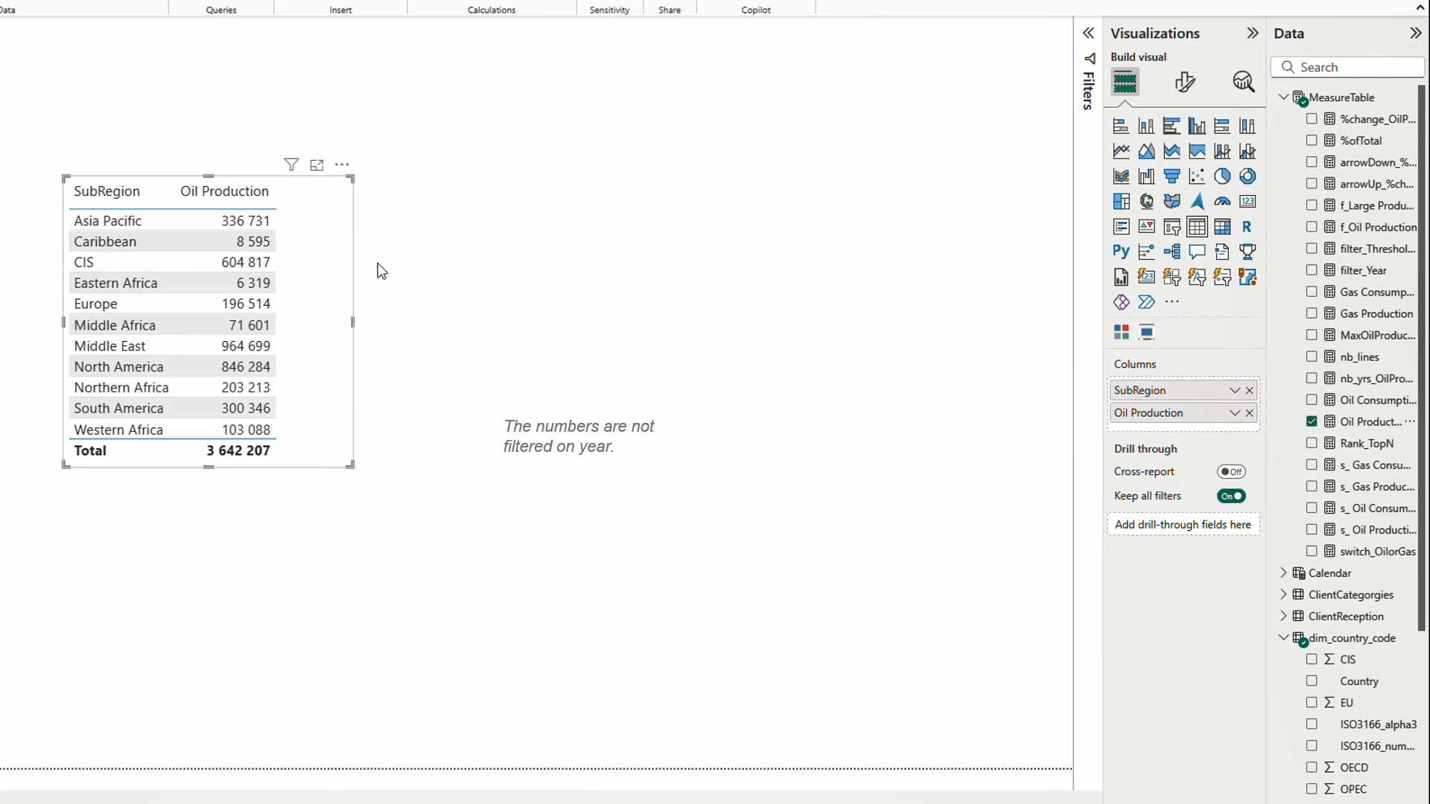
Create a new measure in MeasureTable and name it Oil Production m3
{"action": "right_click", "coordinate": [1339, 98]}
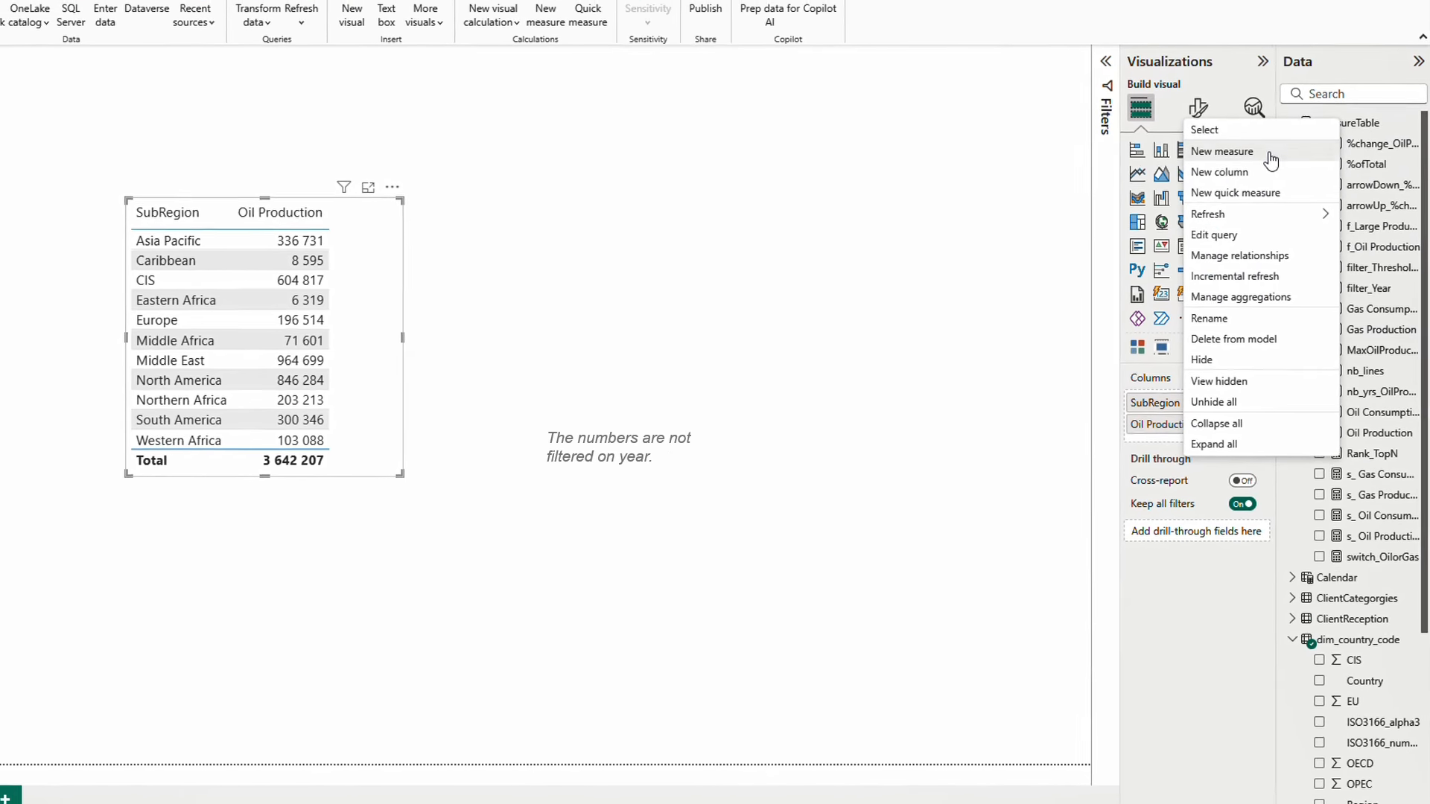
{"action": "left_click", "coordinate": [1262, 140]}
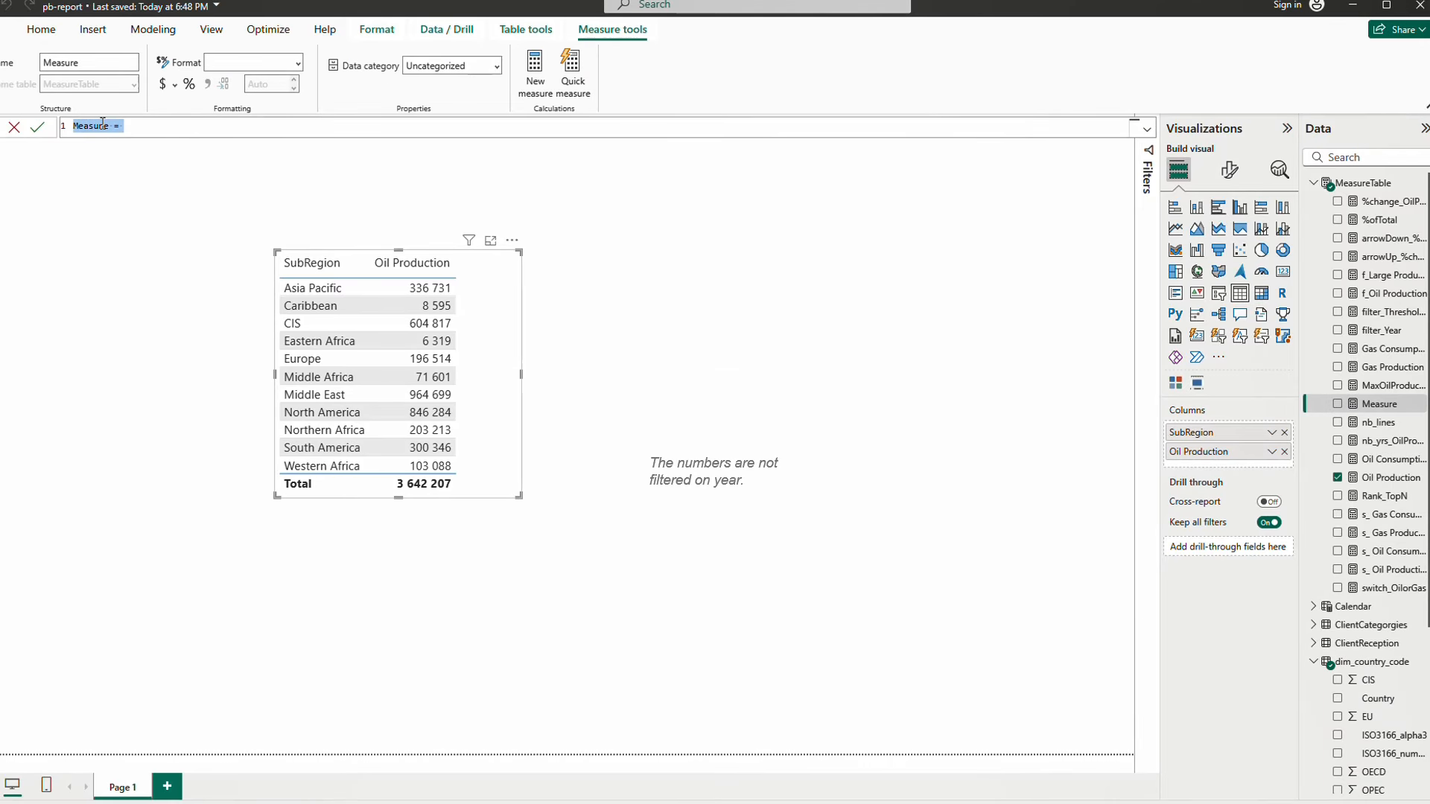
{"action": "type", "text": "Oil Pro"}
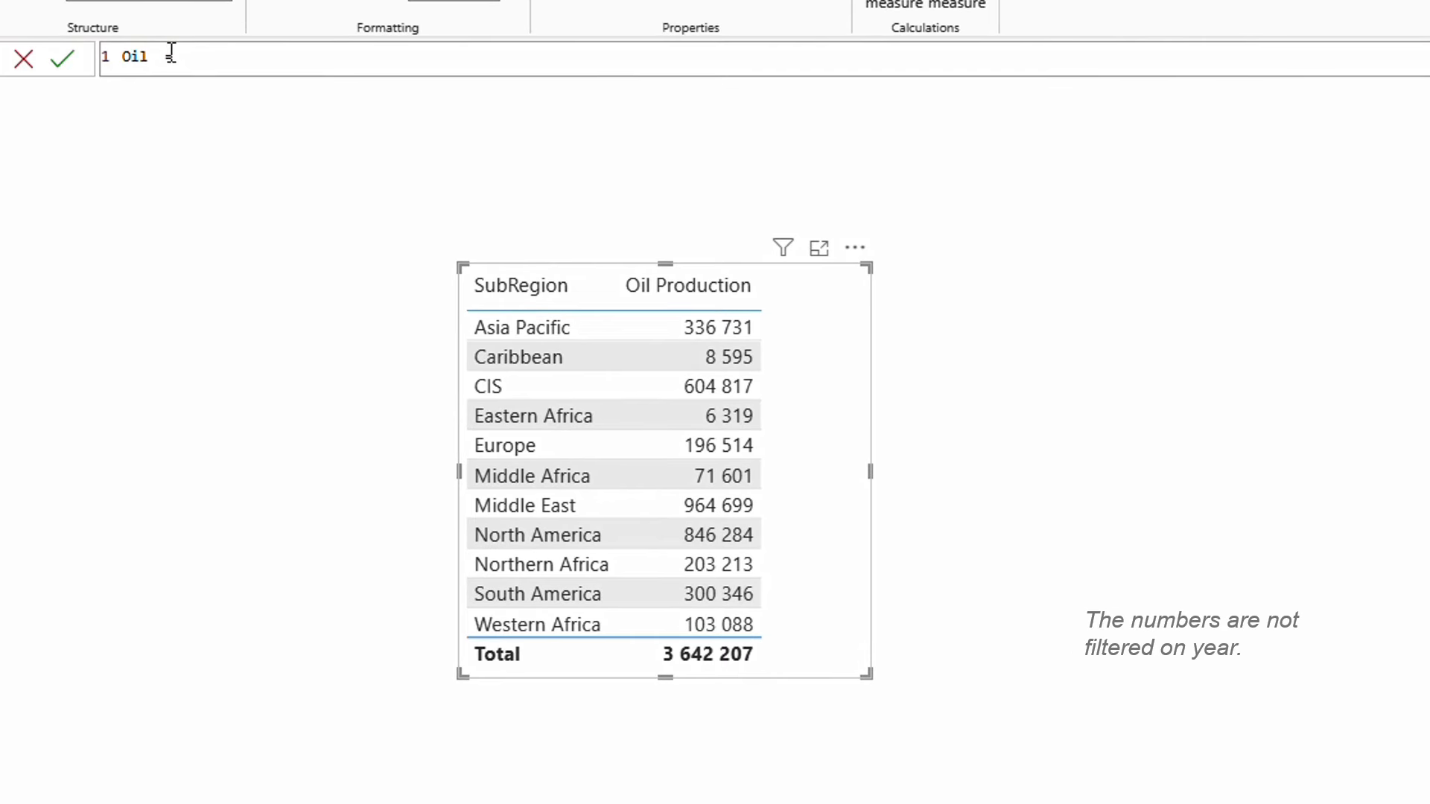
{"action": "type", "text": "duction m3 ="}
Define the measure as m3_convert([Oil Production],"kbbl") and commit the formula
{"action": "type", "text": "m3"}
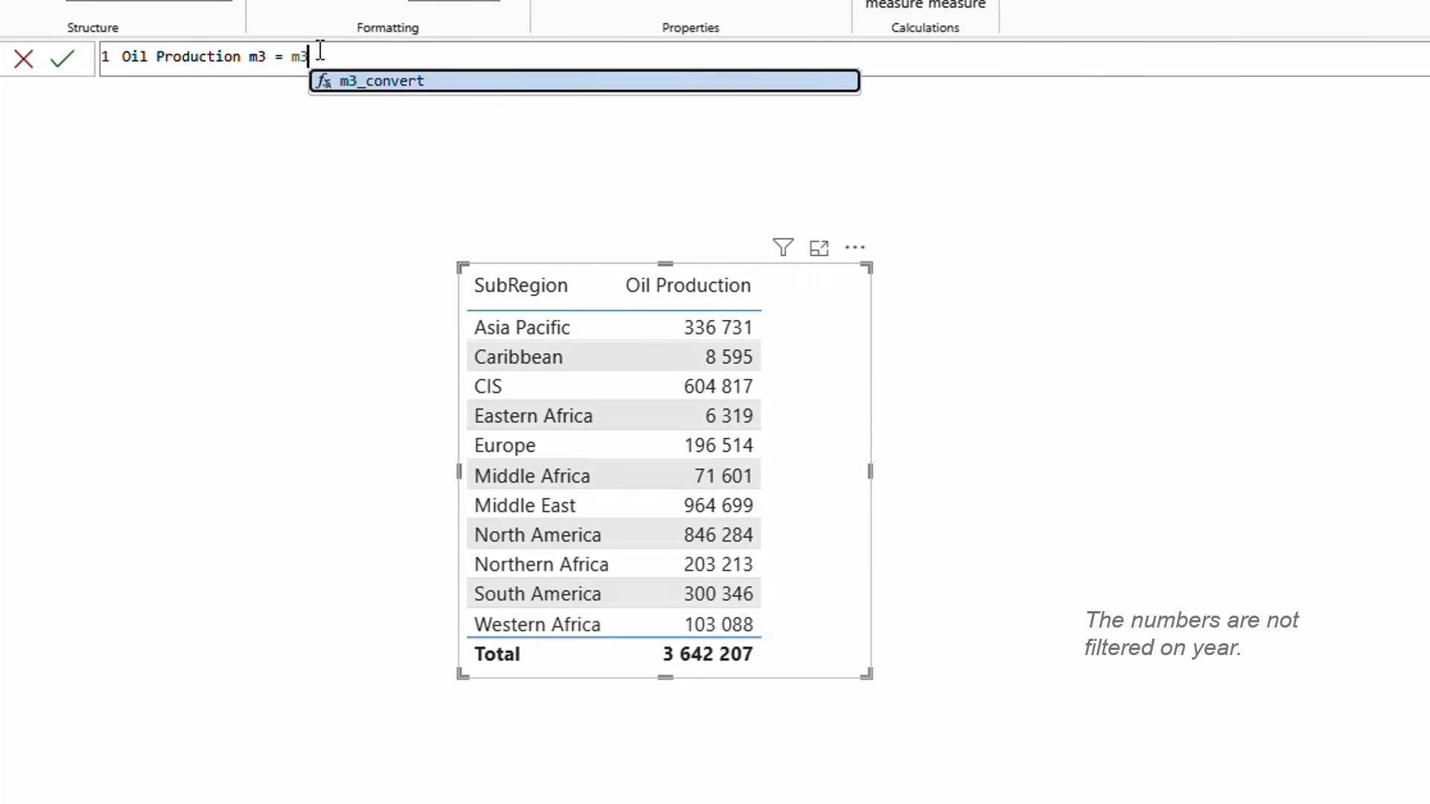
{"action": "key", "text": "Tab"}
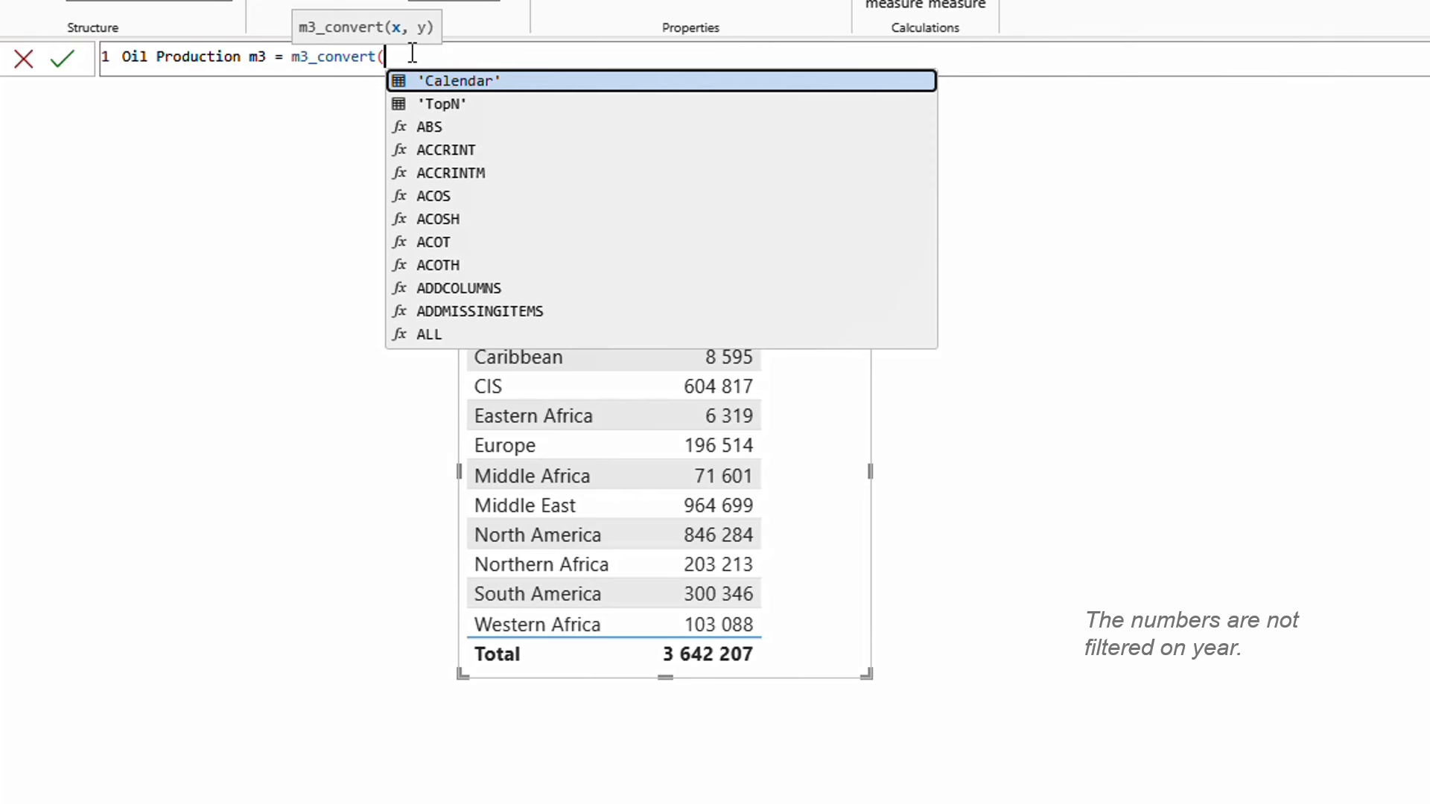
{"action": "type", "text": "oil"}
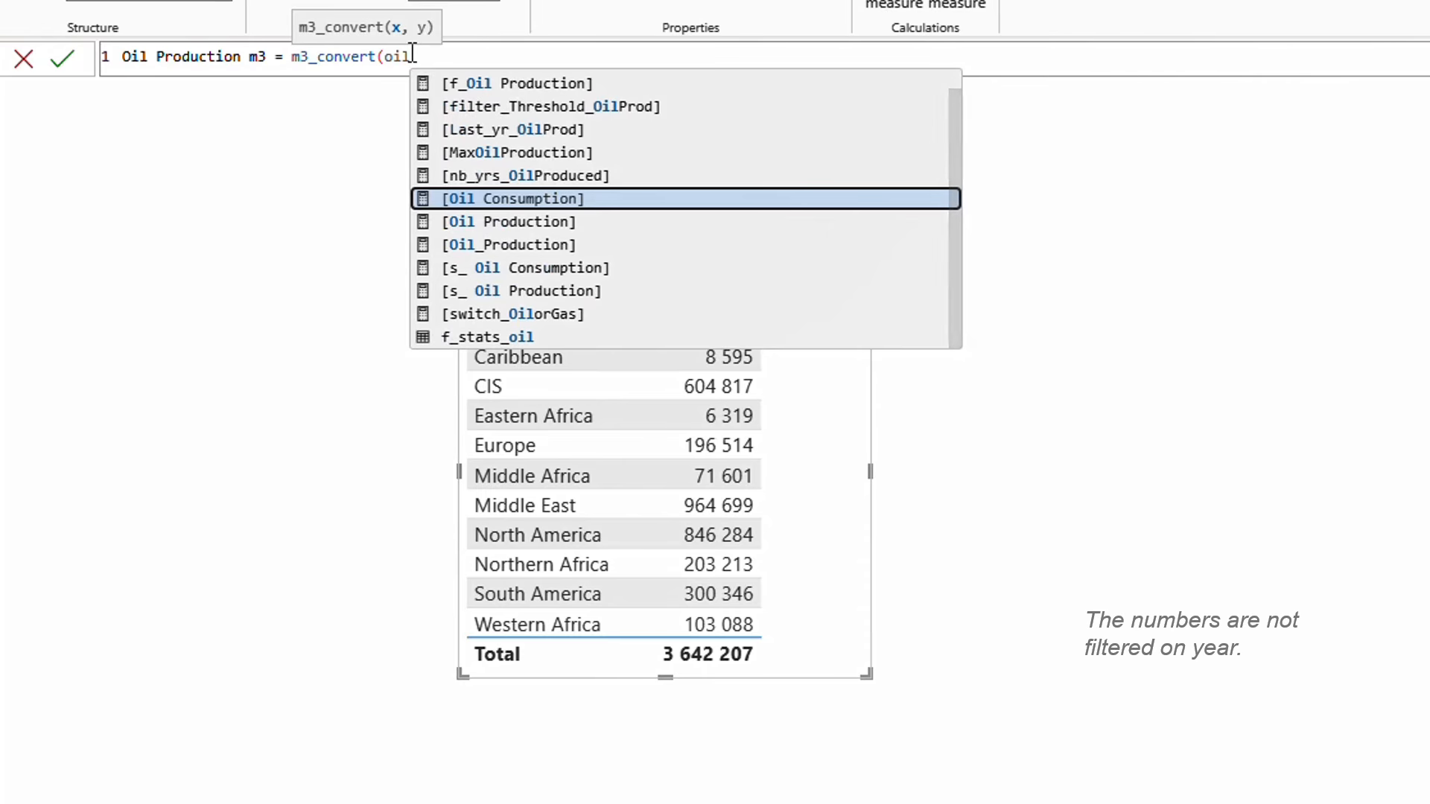
{"action": "key", "text": "Down"}
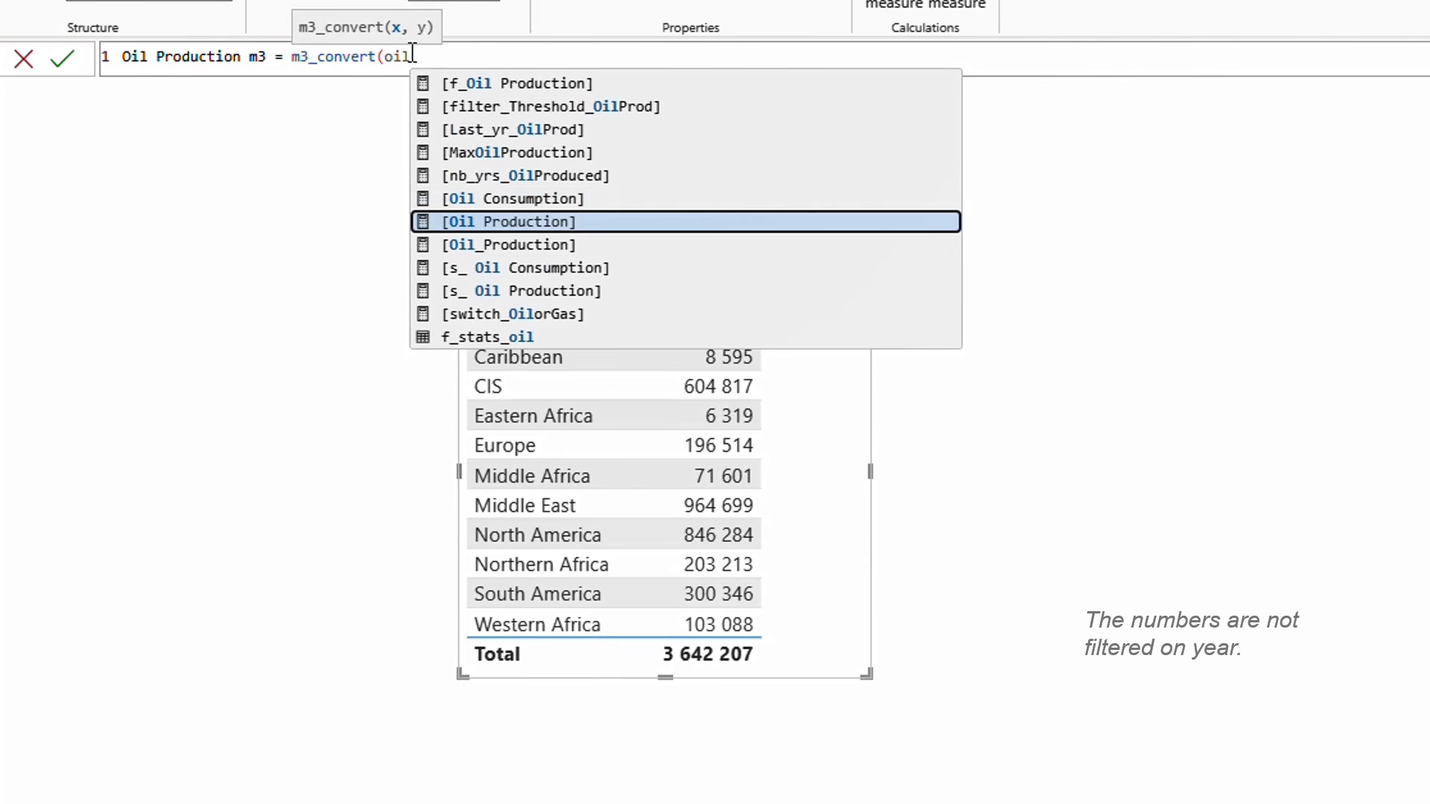
{"action": "key", "text": "Tab"}
{"action": "type", "text": ","}
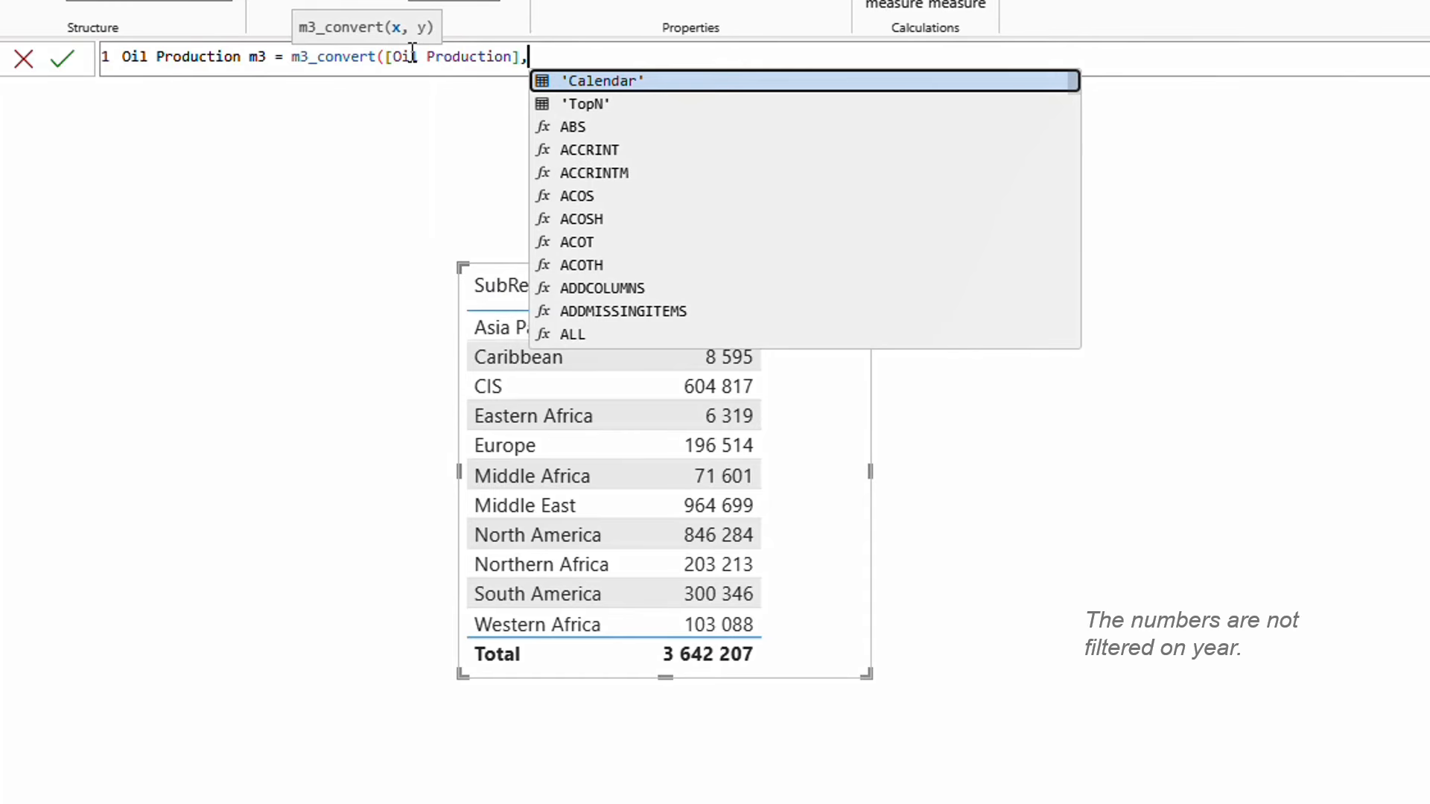
{"action": "type", "text": "\"\""}
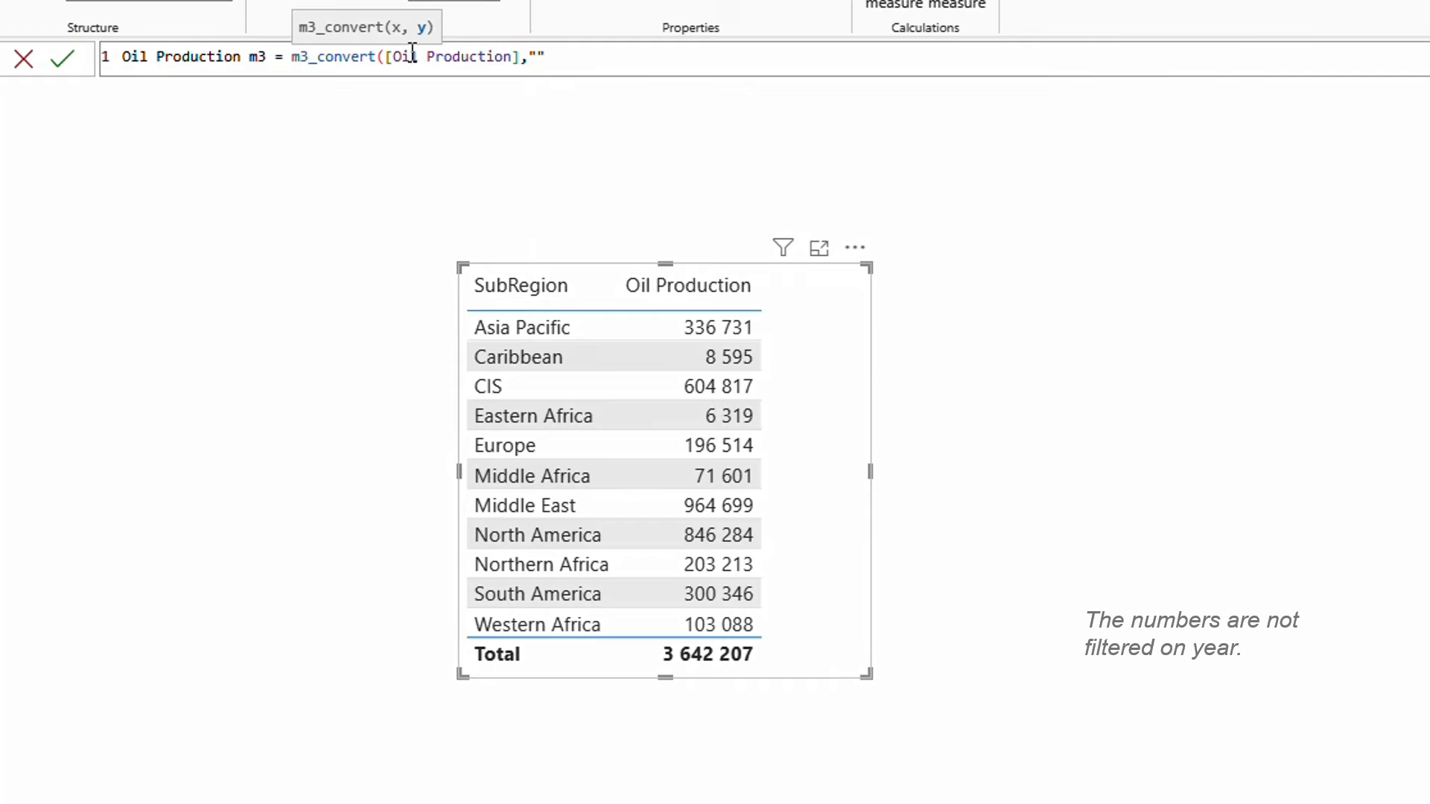
{"action": "type", "text": "kbb"}
{"action": "type", "text": "l\")"}
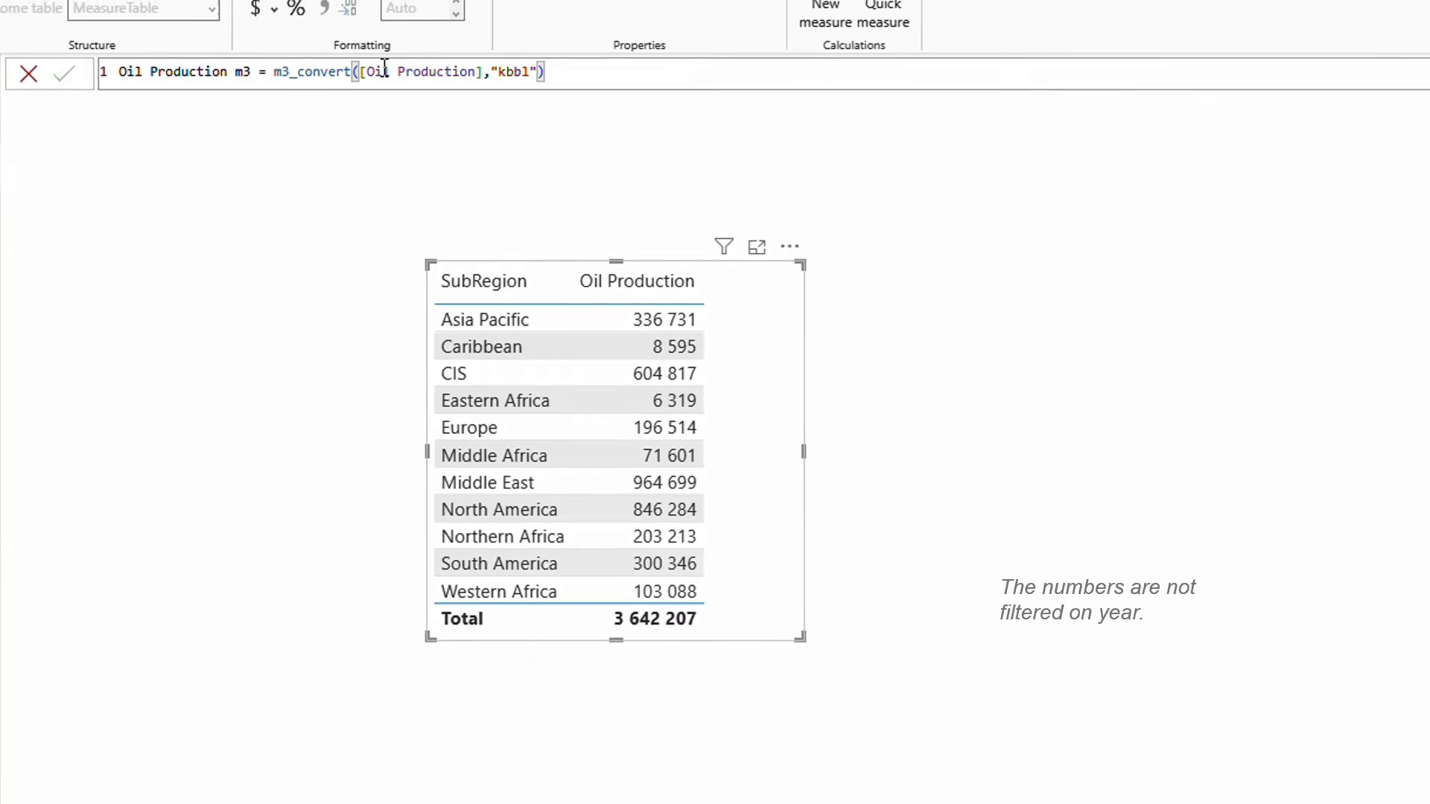
{"action": "key", "text": "Return"}
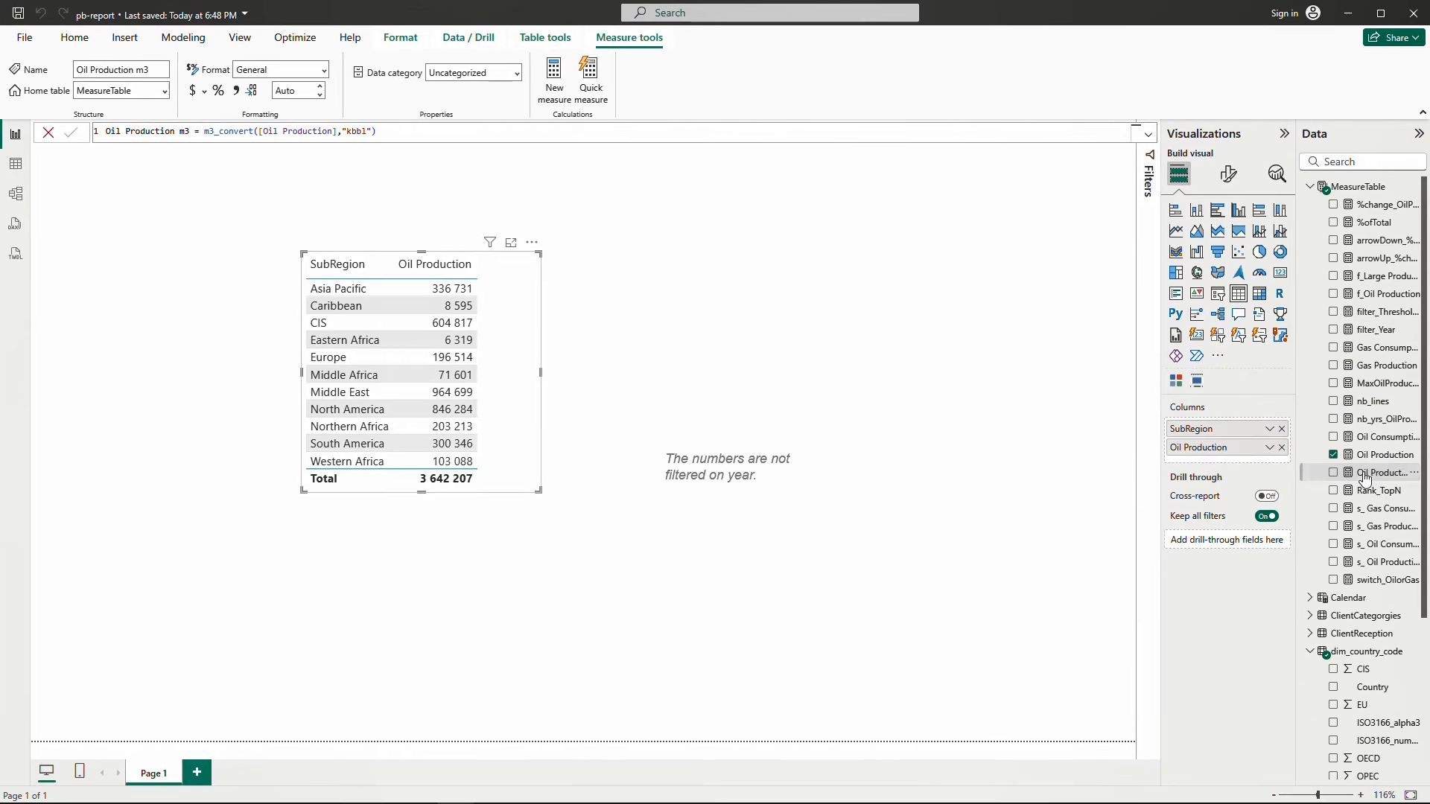
Add the Oil Production m3 measure to the table visual after Oil Production and resize the visual to fit its three columns
{"action": "left_click_drag", "start_coordinate": [1378, 478], "coordinate": [1231, 456]}
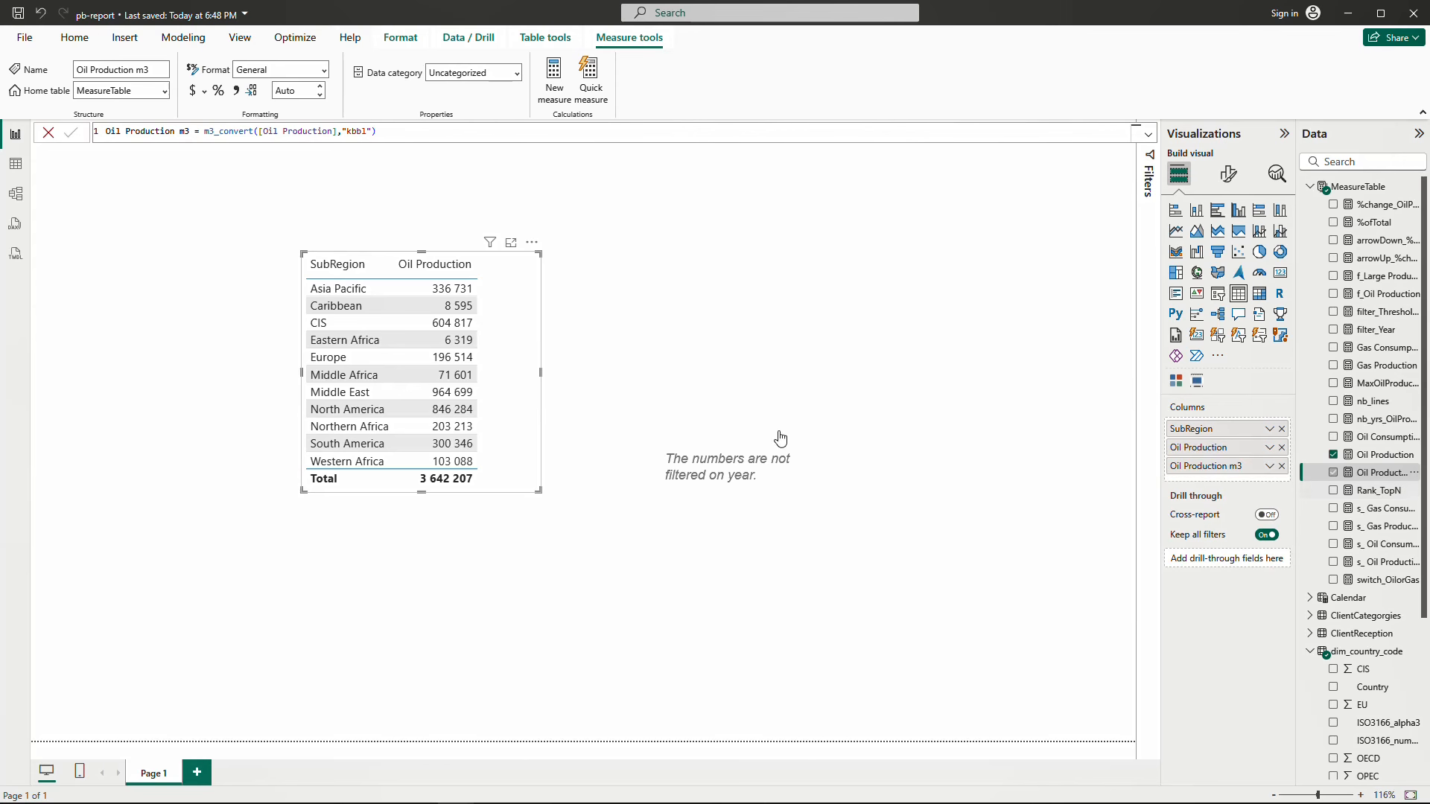
{"action": "left_click_drag", "start_coordinate": [541, 373], "coordinate": [651, 363]}
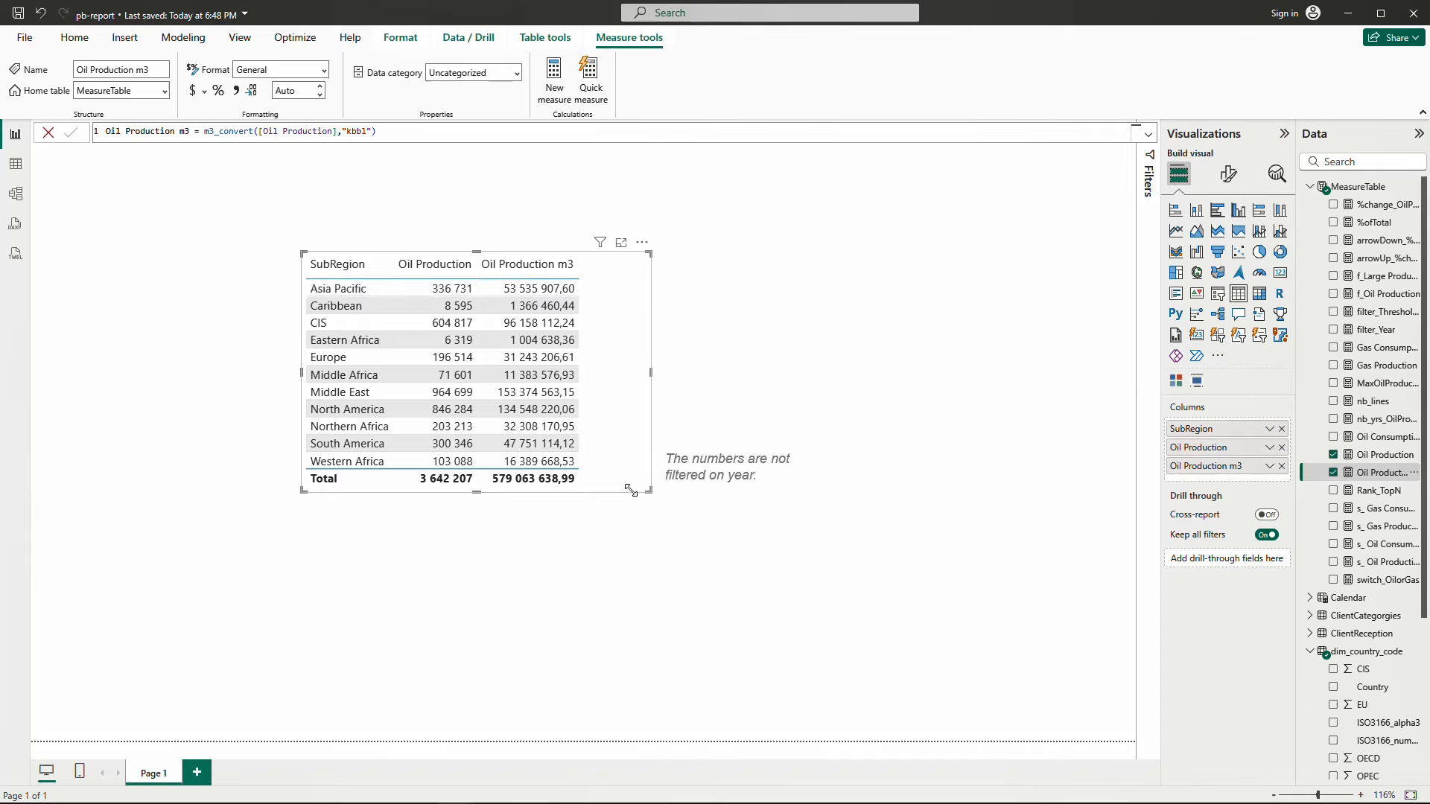
{"action": "left_click_drag", "start_coordinate": [651, 491], "coordinate": [587, 492]}
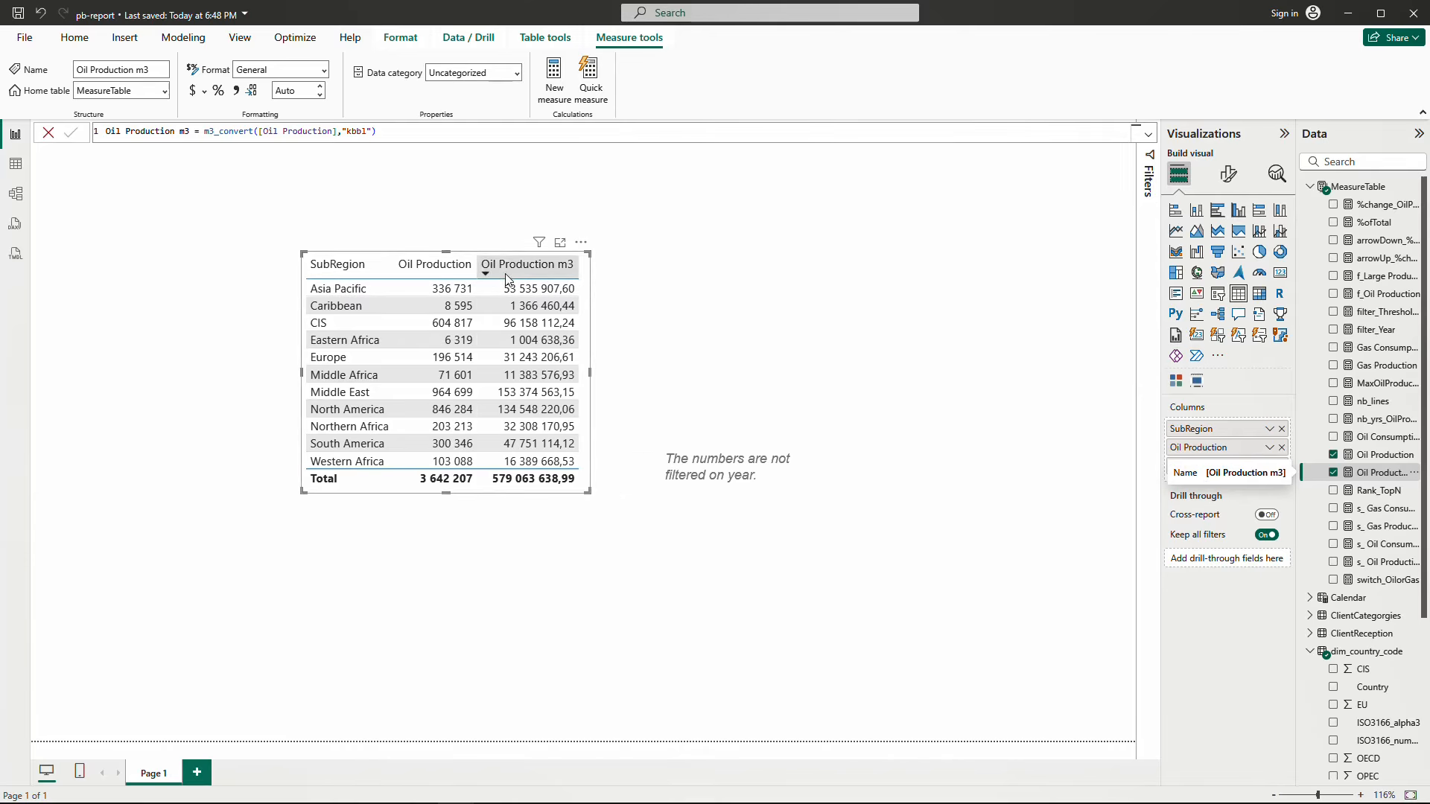
Change the unit argument in the Oil Production m3 measure to "gal" and commit the formula
{"action": "double_click", "coordinate": [357, 131]}
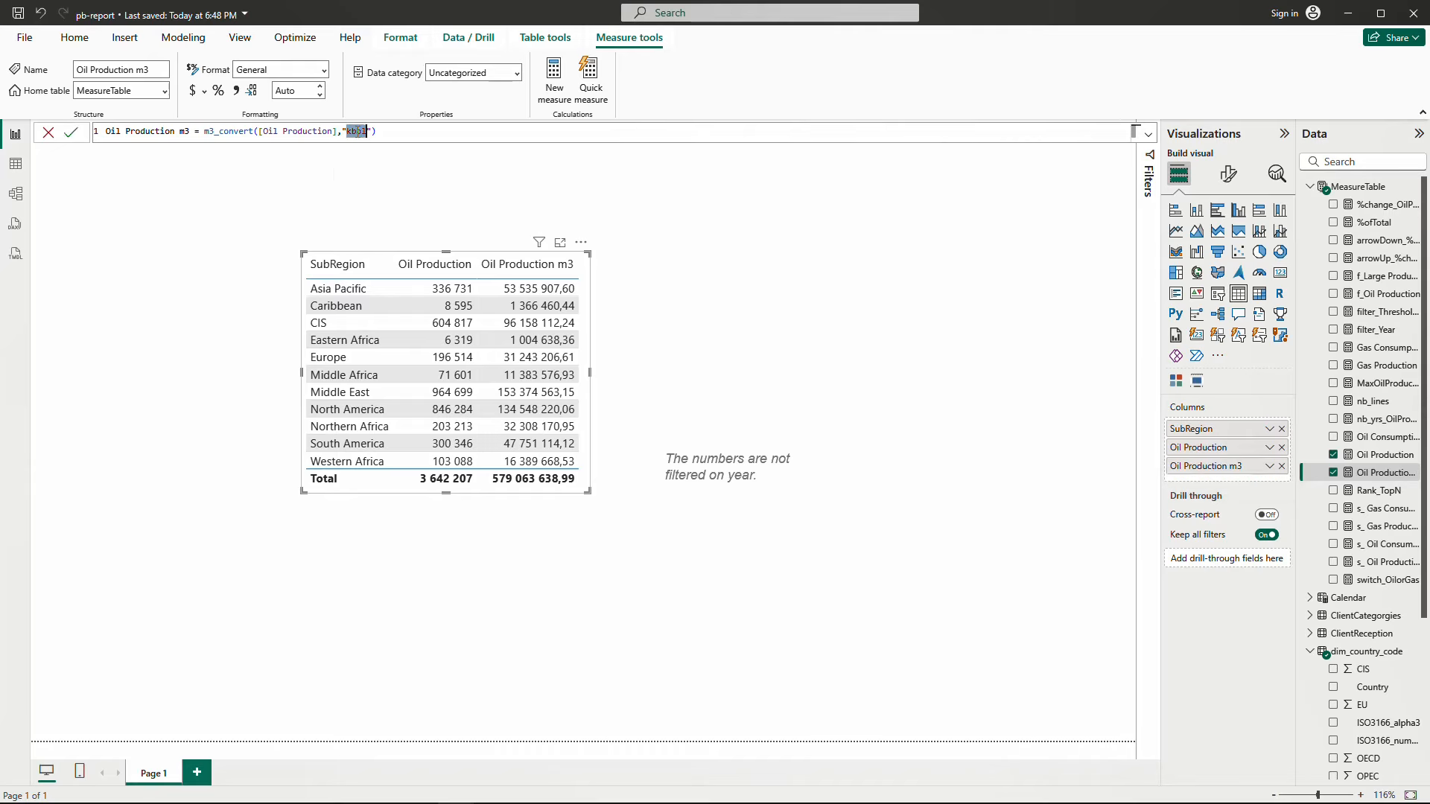
{"action": "type", "text": "gal"}
{"action": "left_click", "coordinate": [414, 126]}
{"action": "key", "text": "Return"}
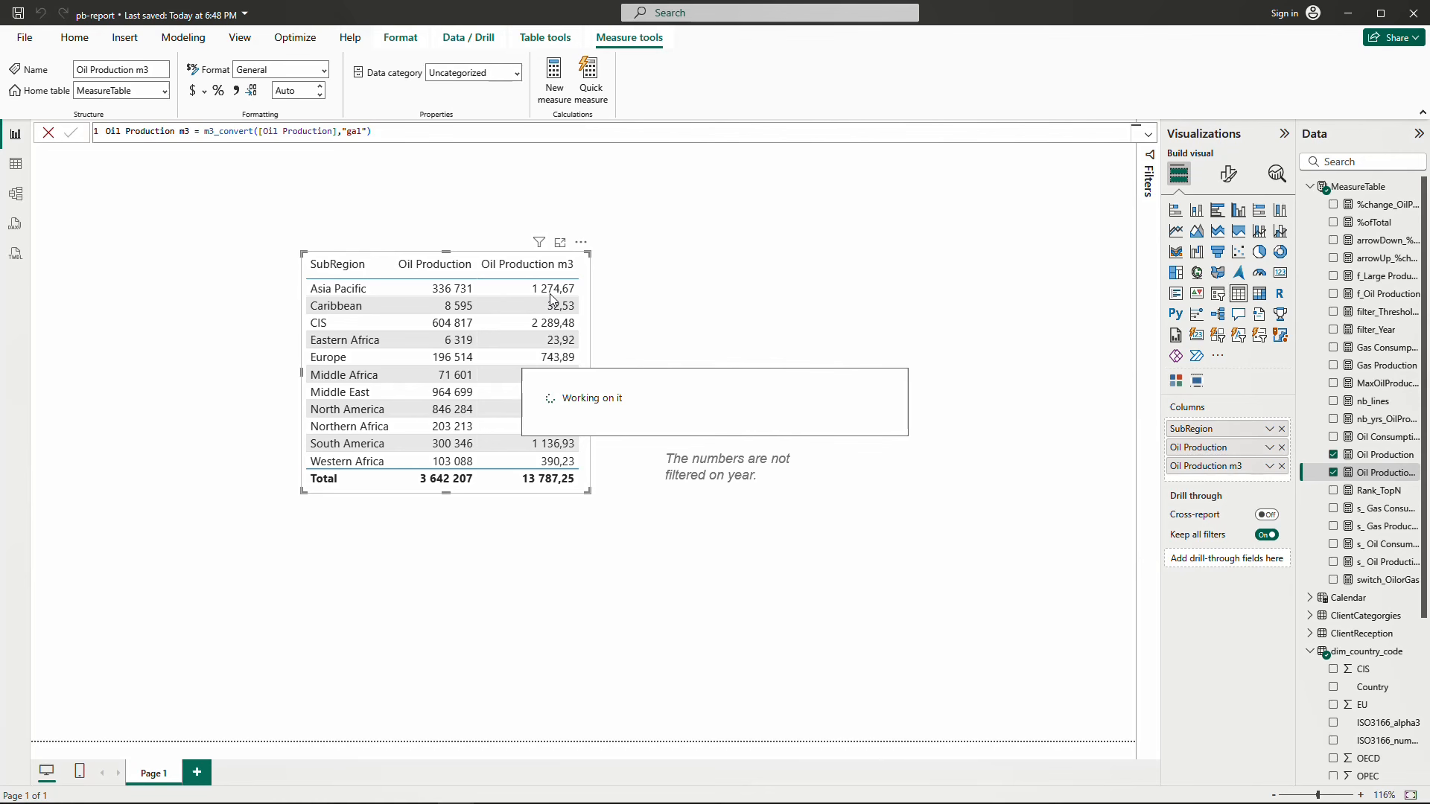
Set the unit argument of the Oil Production m3 measure back to "kbbl" and commit the formula
{"action": "left_click_drag", "start_coordinate": [346, 131], "coordinate": [363, 130]}
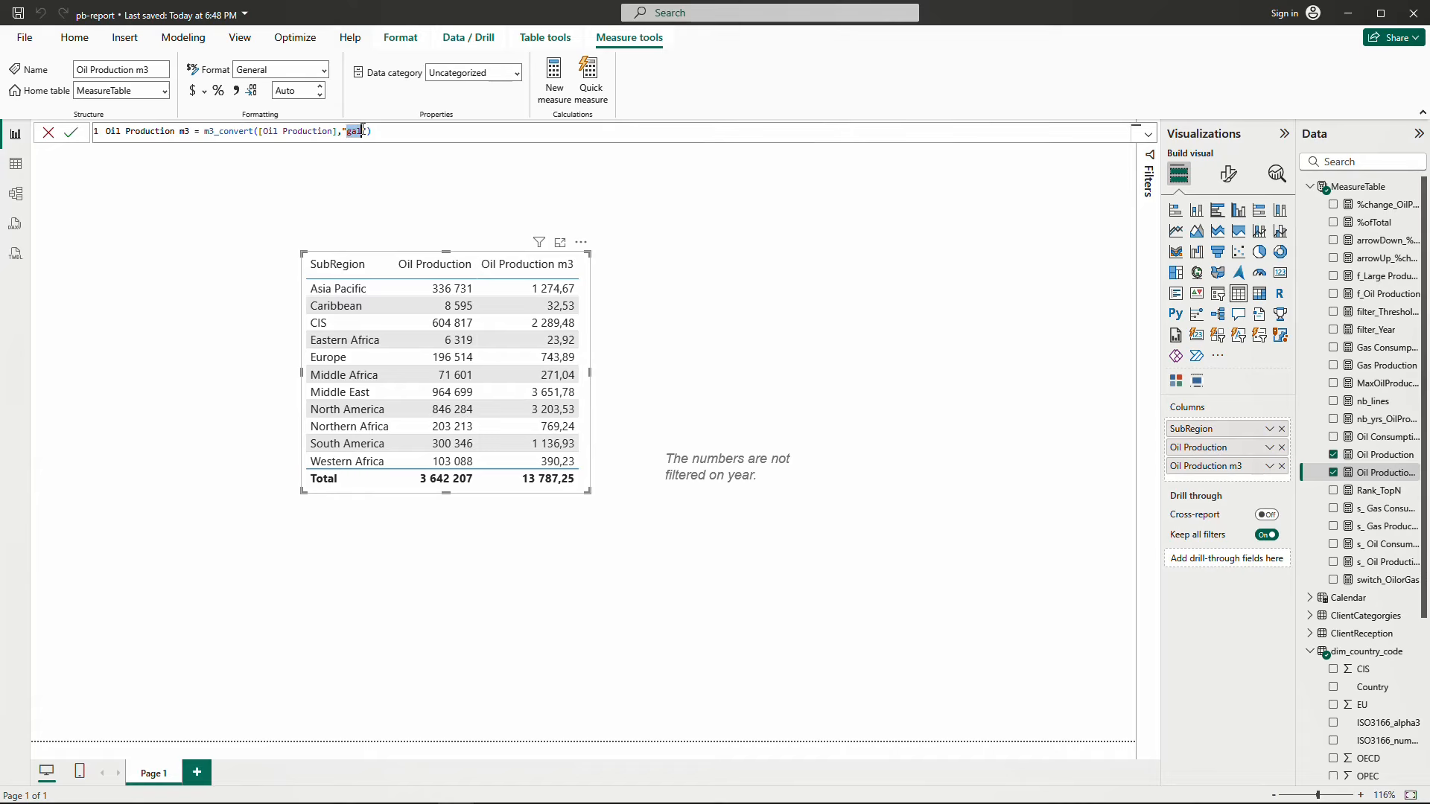
{"action": "type", "text": "kbbl"}
{"action": "key", "text": "Return"}
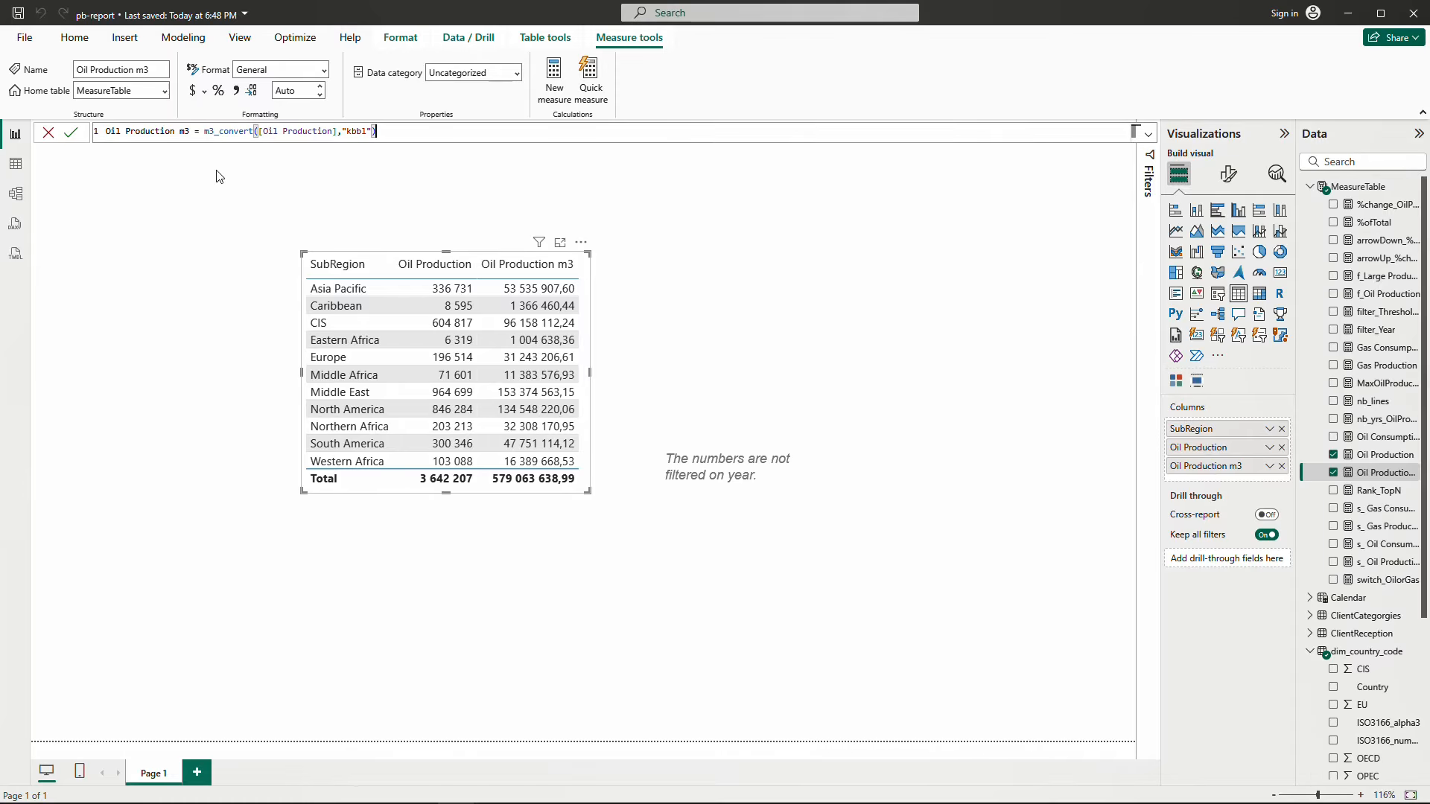
Script the m3_convert function as a createOrReplace statement in TMDL view and inspect its SWITCH expression
{"action": "left_click", "coordinate": [16, 254]}
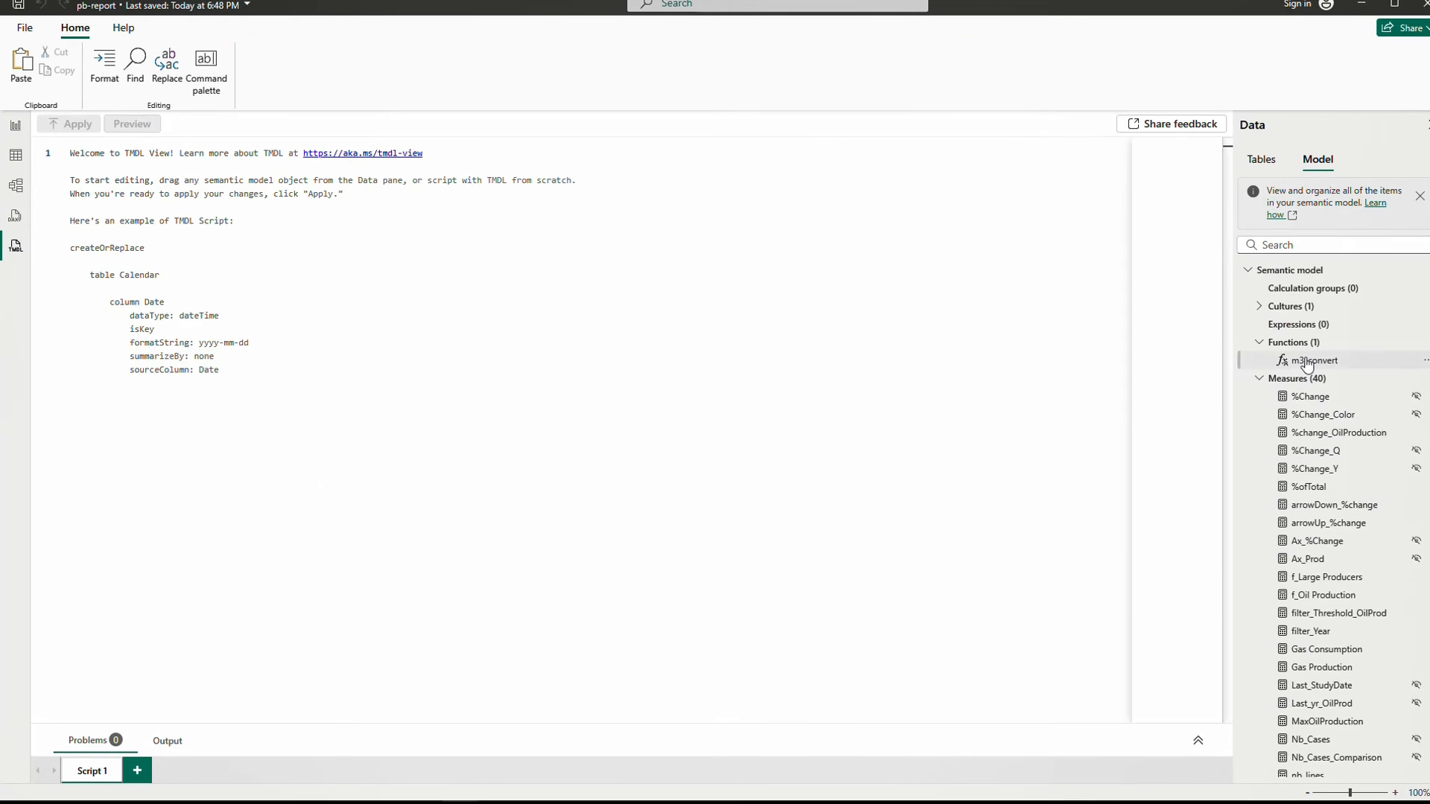
{"action": "right_click", "coordinate": [1307, 364]}
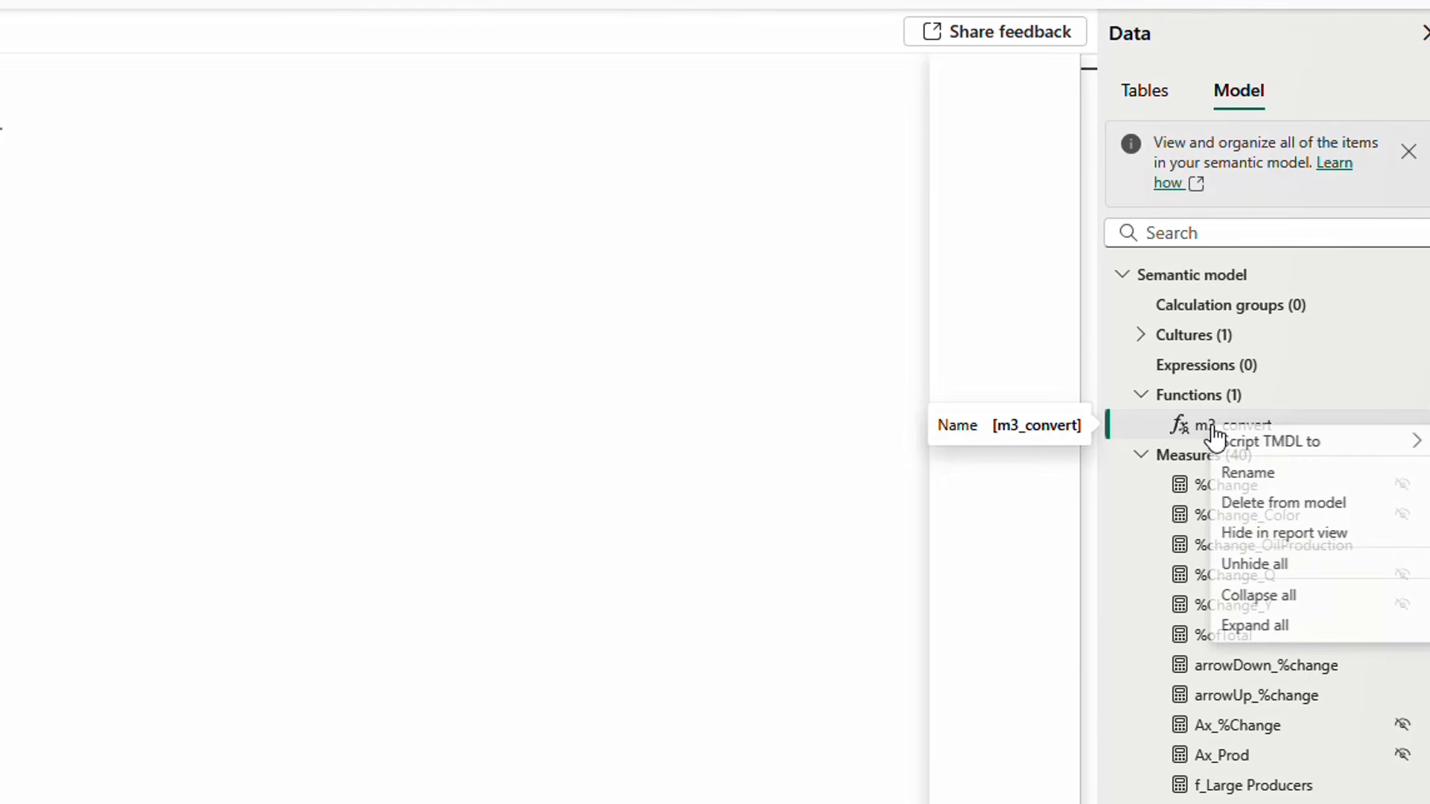
{"action": "mouse_move", "coordinate": [1289, 444]}
{"action": "left_click", "coordinate": [1076, 444]}
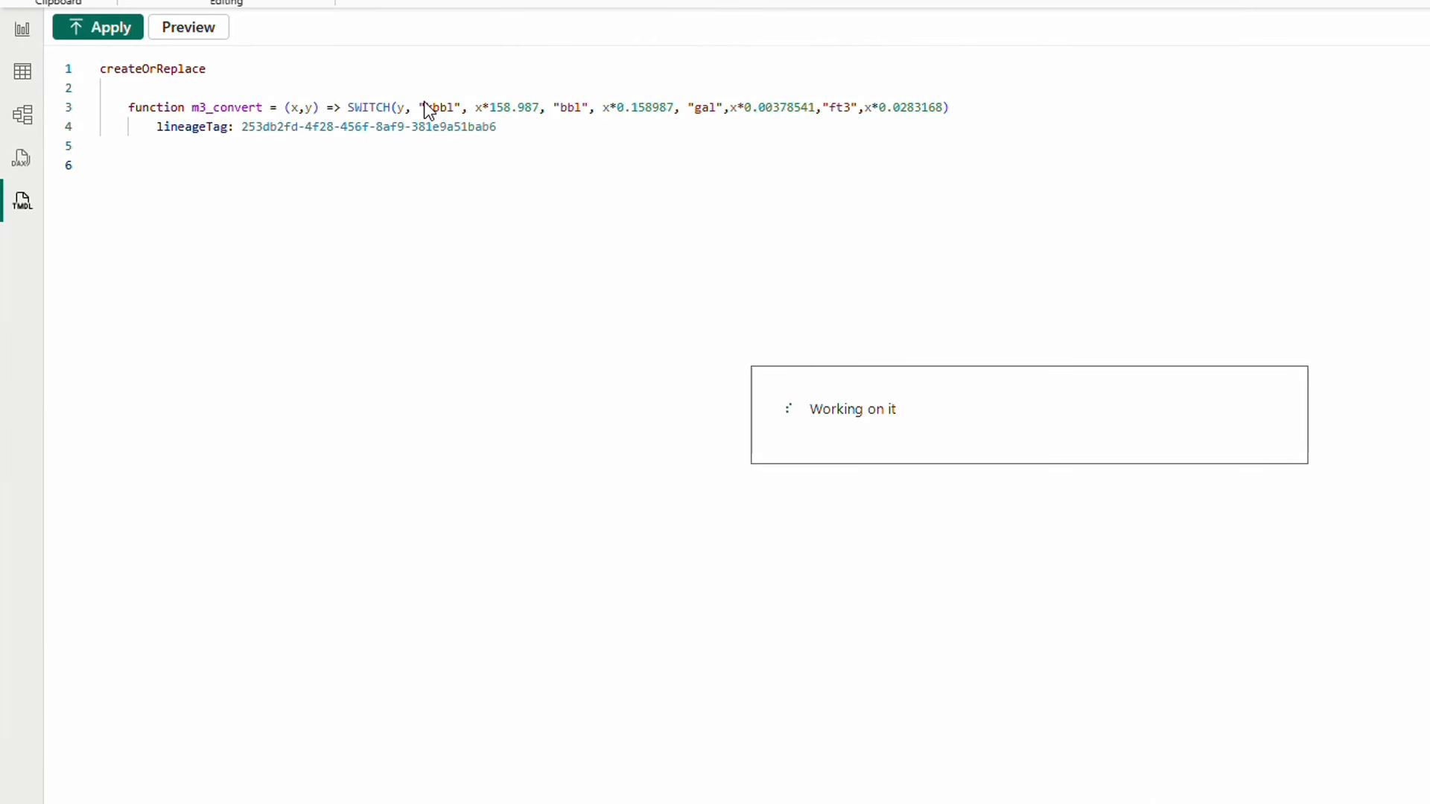
{"action": "double_click", "coordinate": [949, 108]}
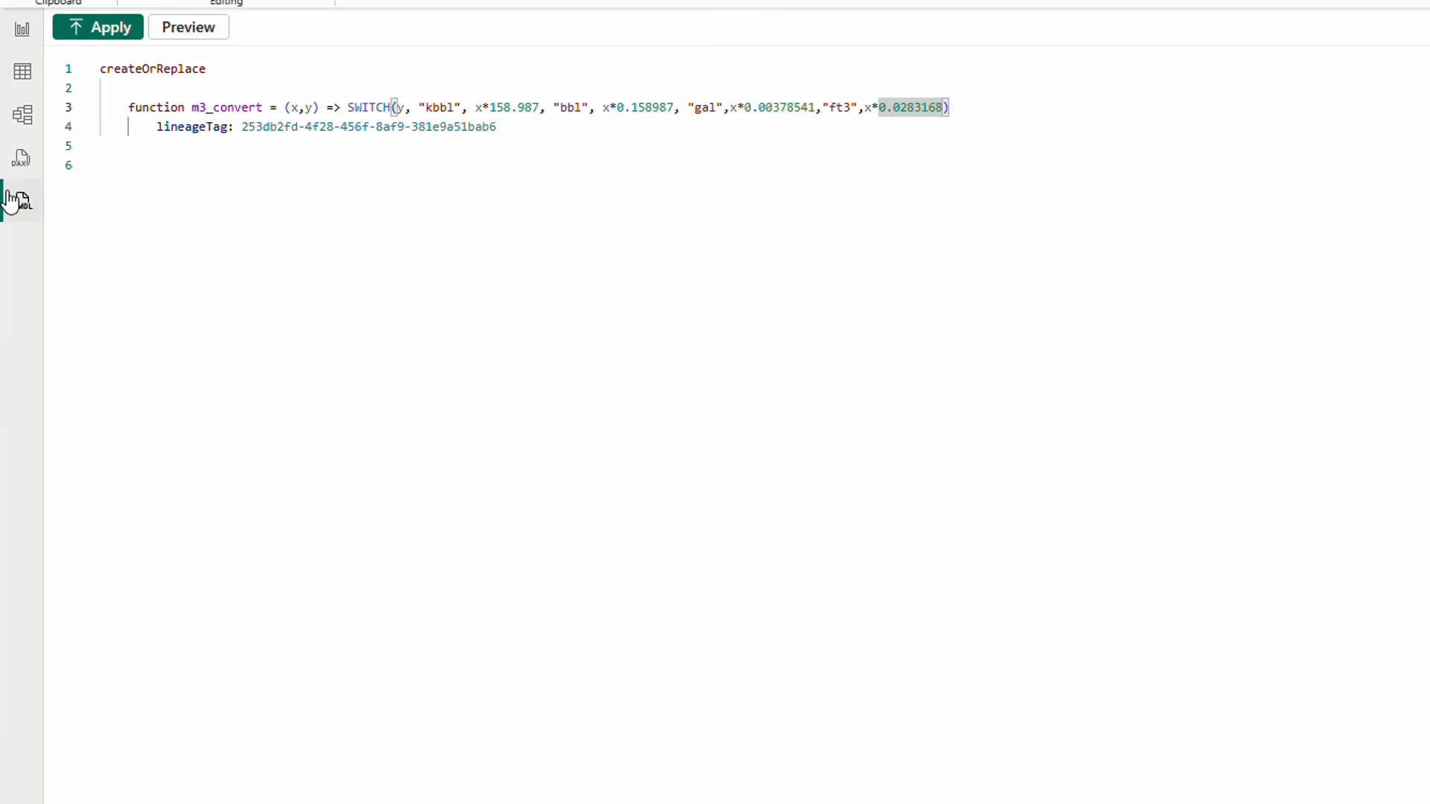
Declare the x parameter of m3_convert as numeric in the function definition in DAX query view
{"action": "left_click", "coordinate": [22, 158]}
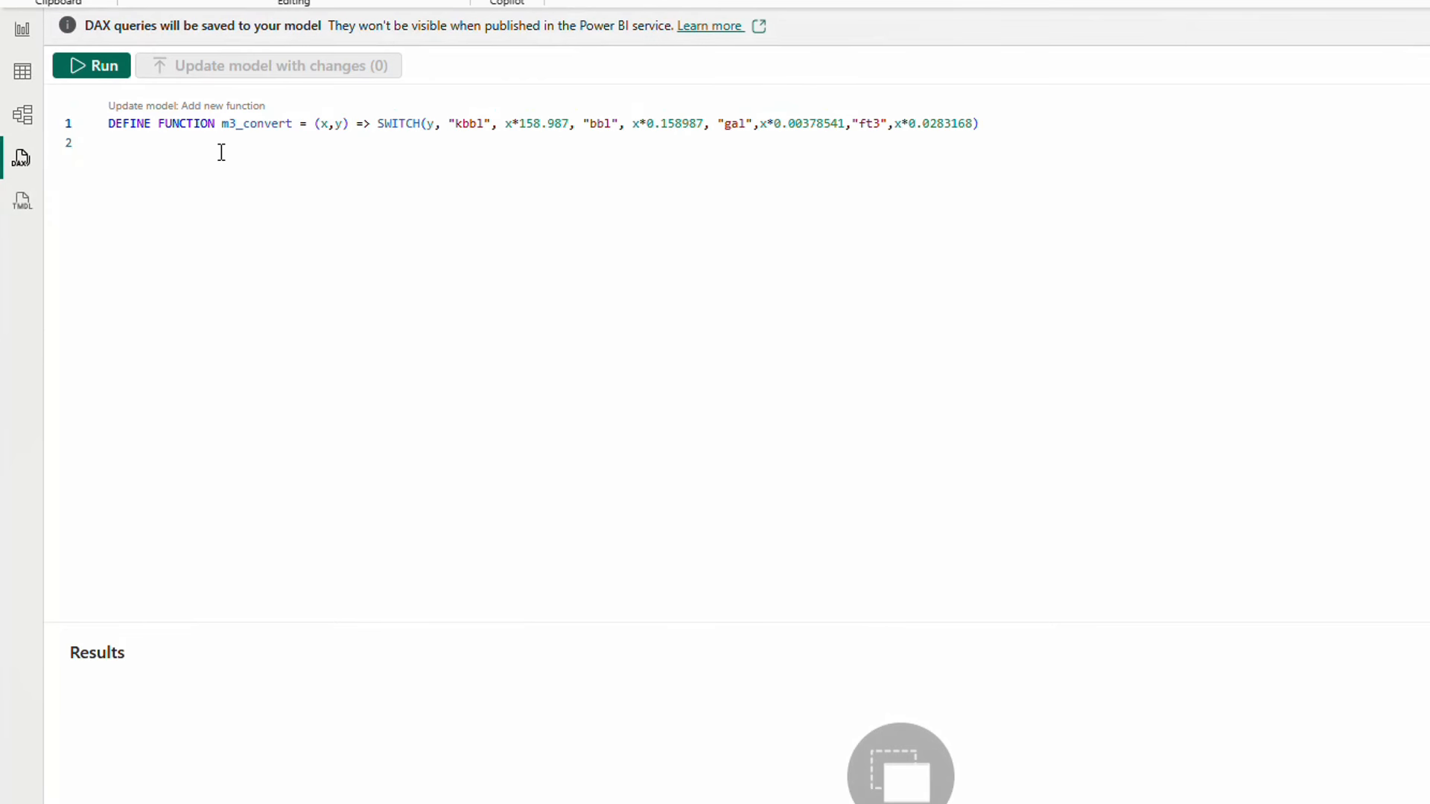
{"action": "left_click", "coordinate": [332, 125]}
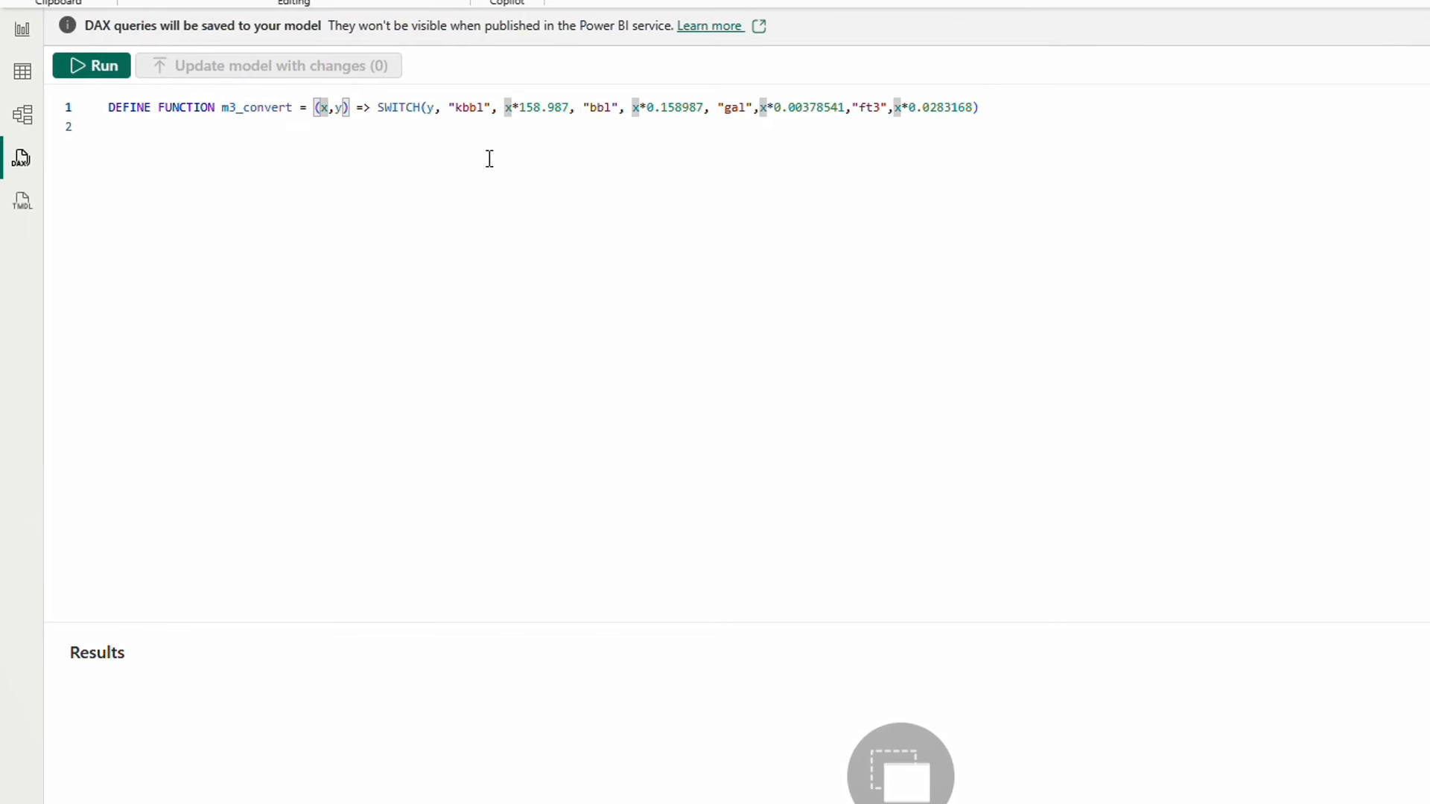
{"action": "type", "text": ": "}
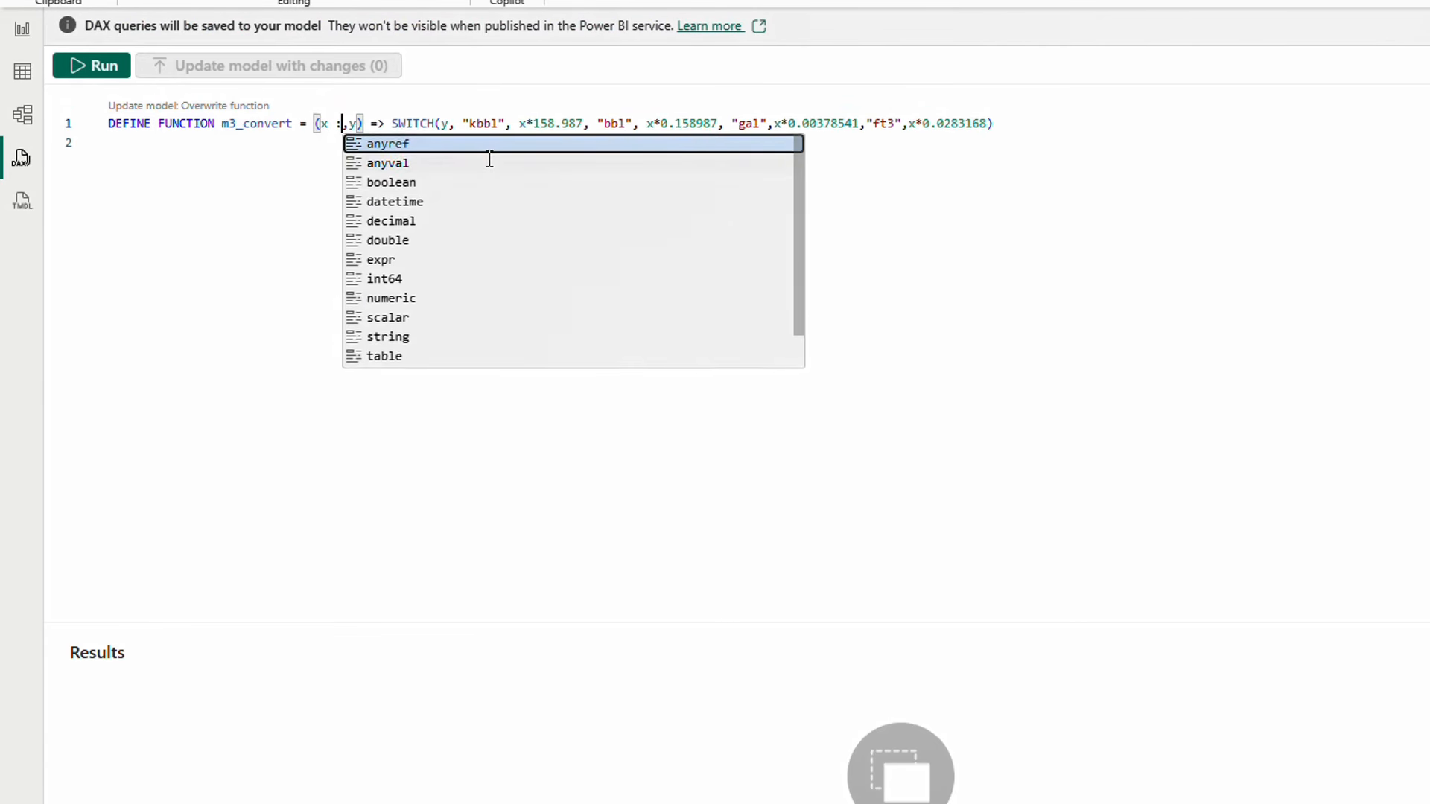
{"action": "type", "text": "numeric"}
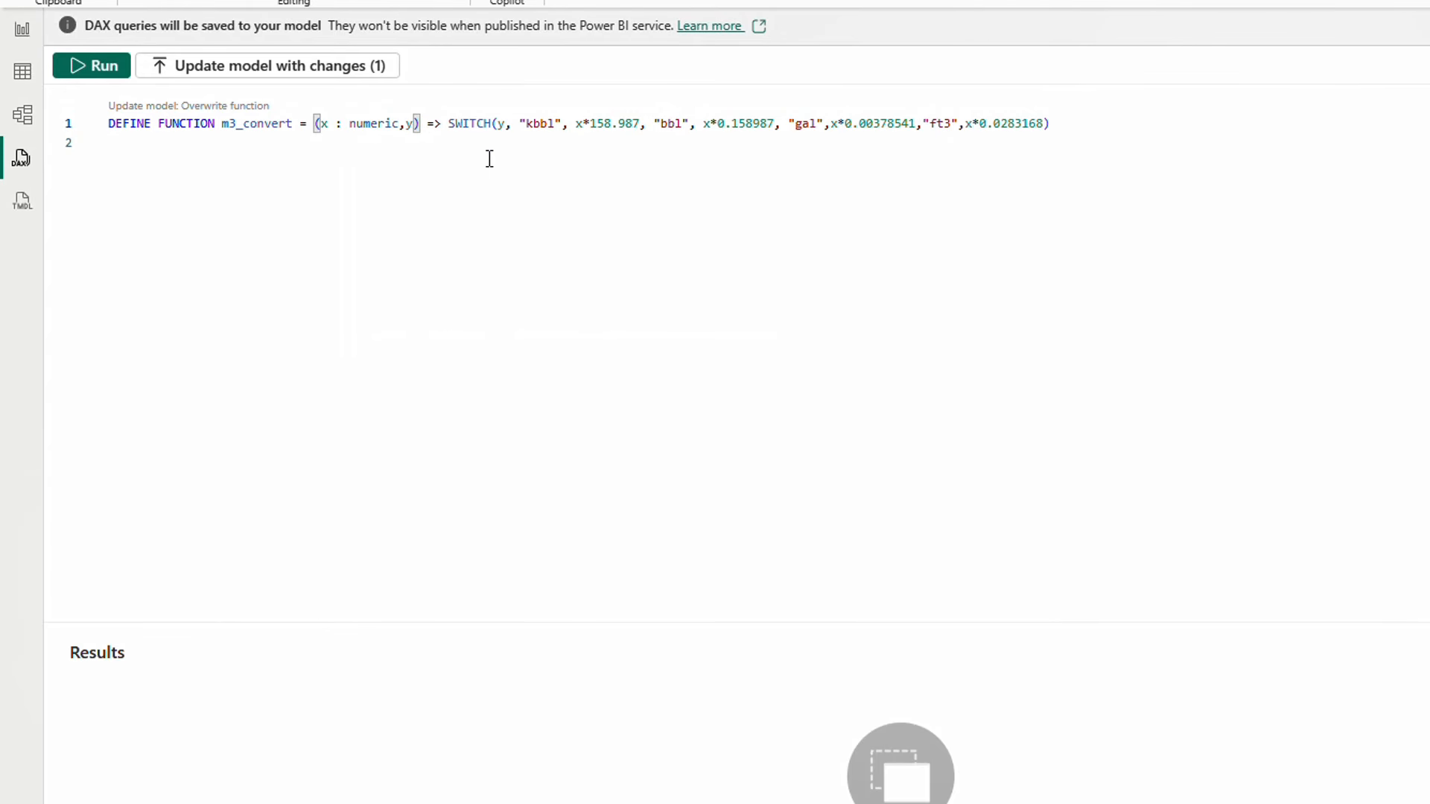
Declare the y parameter of m3_convert as string and update the model, overwriting the existing function
{"action": "left_click", "coordinate": [416, 123]}
{"action": "type", "text": ":"}
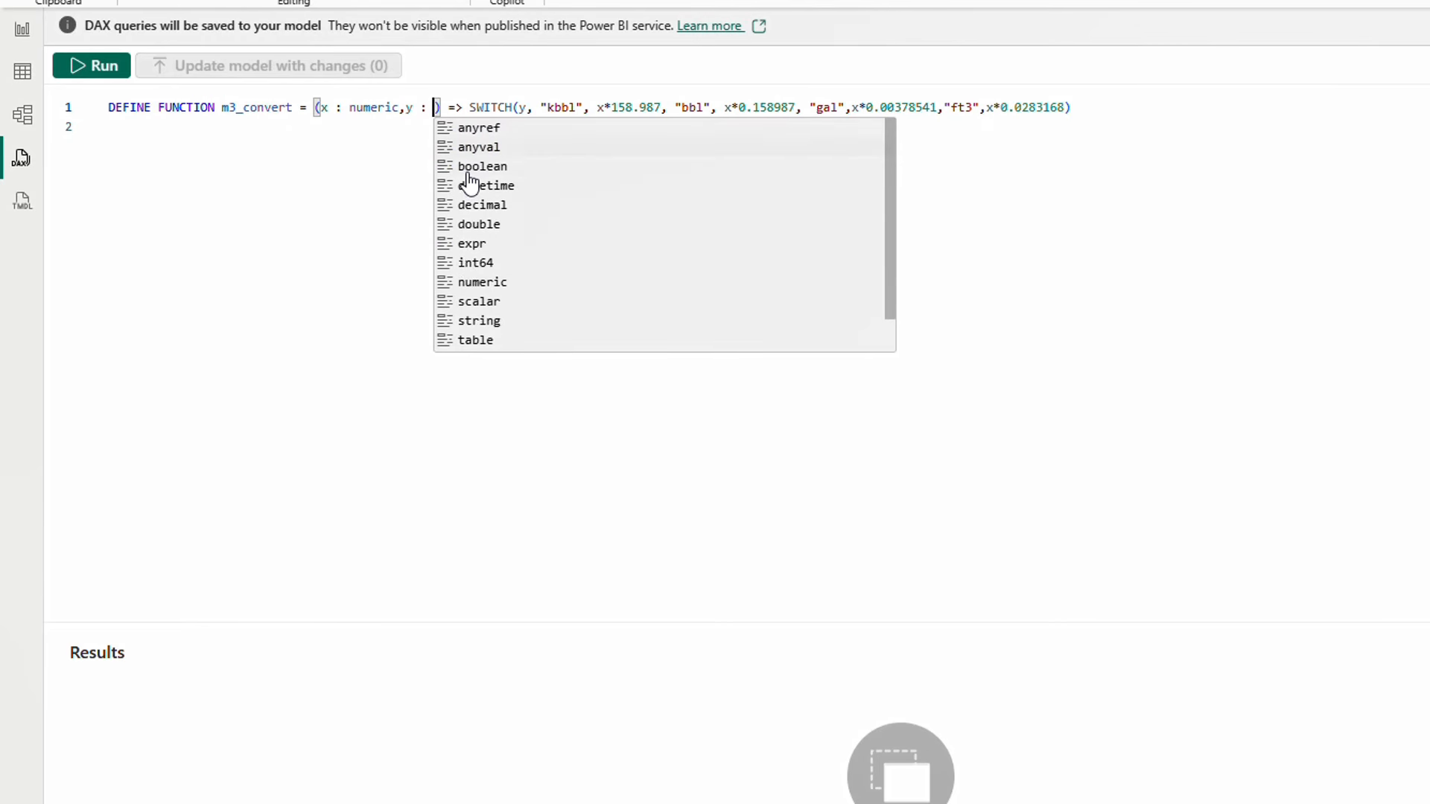
{"action": "left_click", "coordinate": [520, 324]}
{"action": "left_click", "coordinate": [1154, 137]}
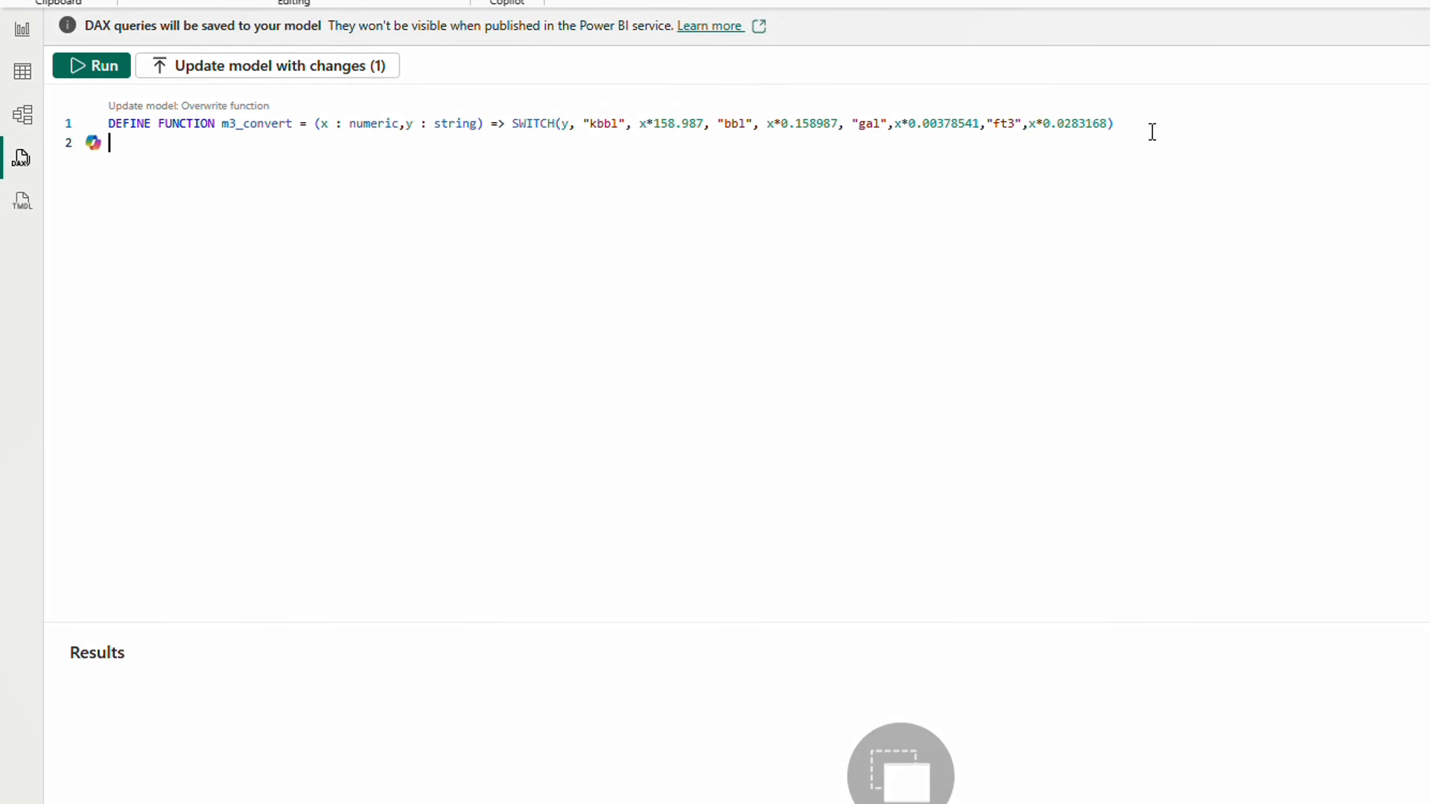
{"action": "left_click", "coordinate": [234, 70]}
{"action": "left_click", "coordinate": [1040, 475]}
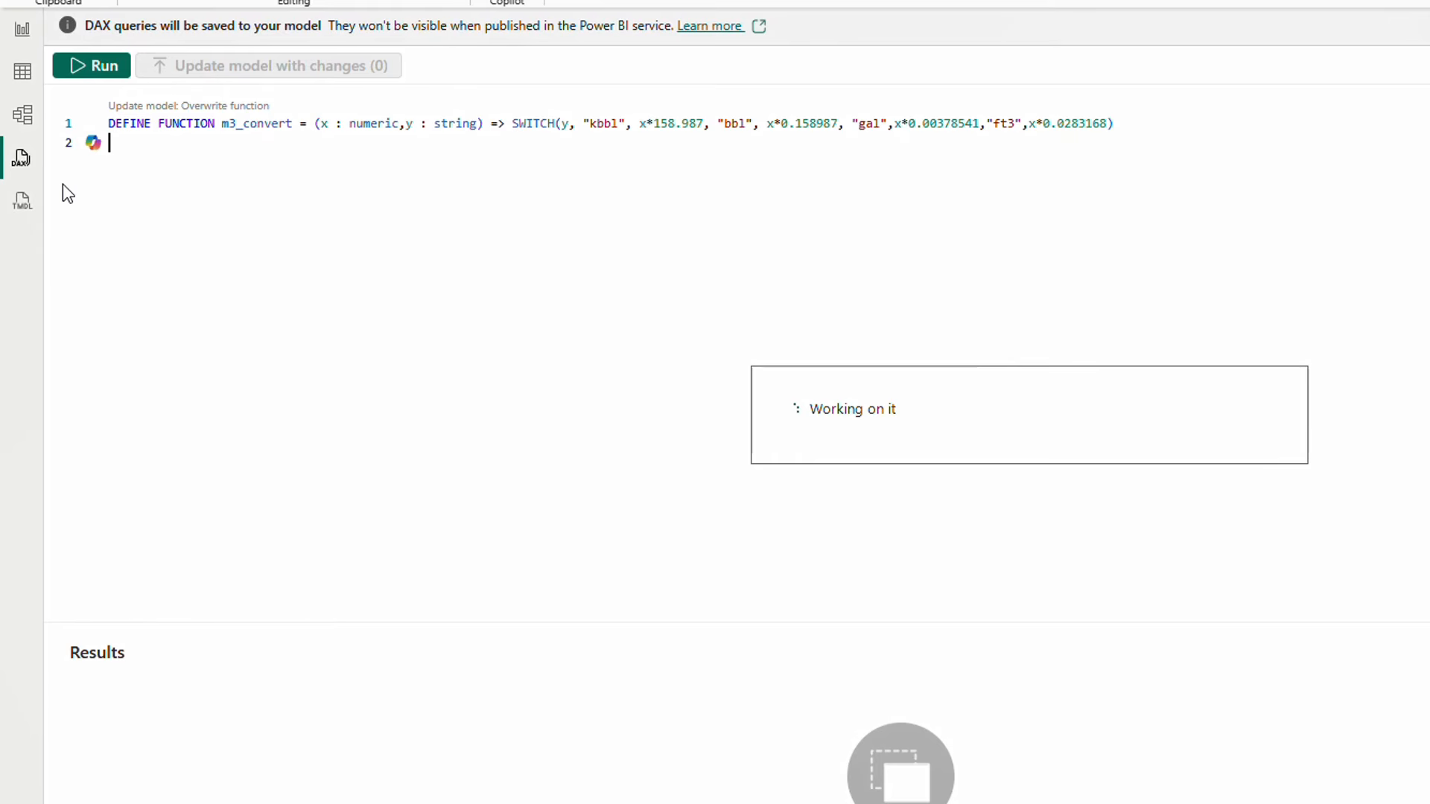
Check the m3_convert script in TMDL view and the Oil Production m3 formula and column on the report page
{"action": "left_click", "coordinate": [26, 200]}
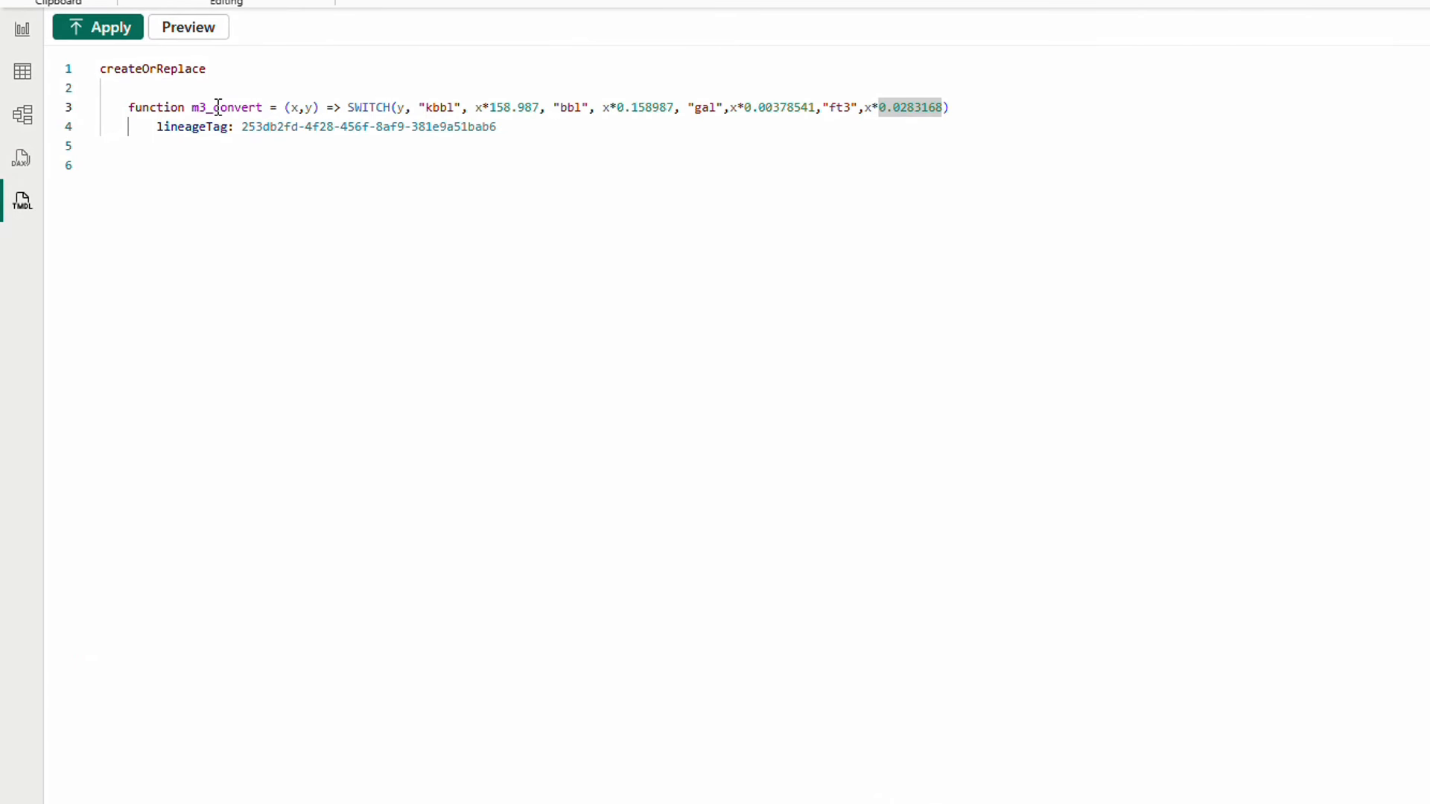
{"action": "left_click", "coordinate": [23, 30]}
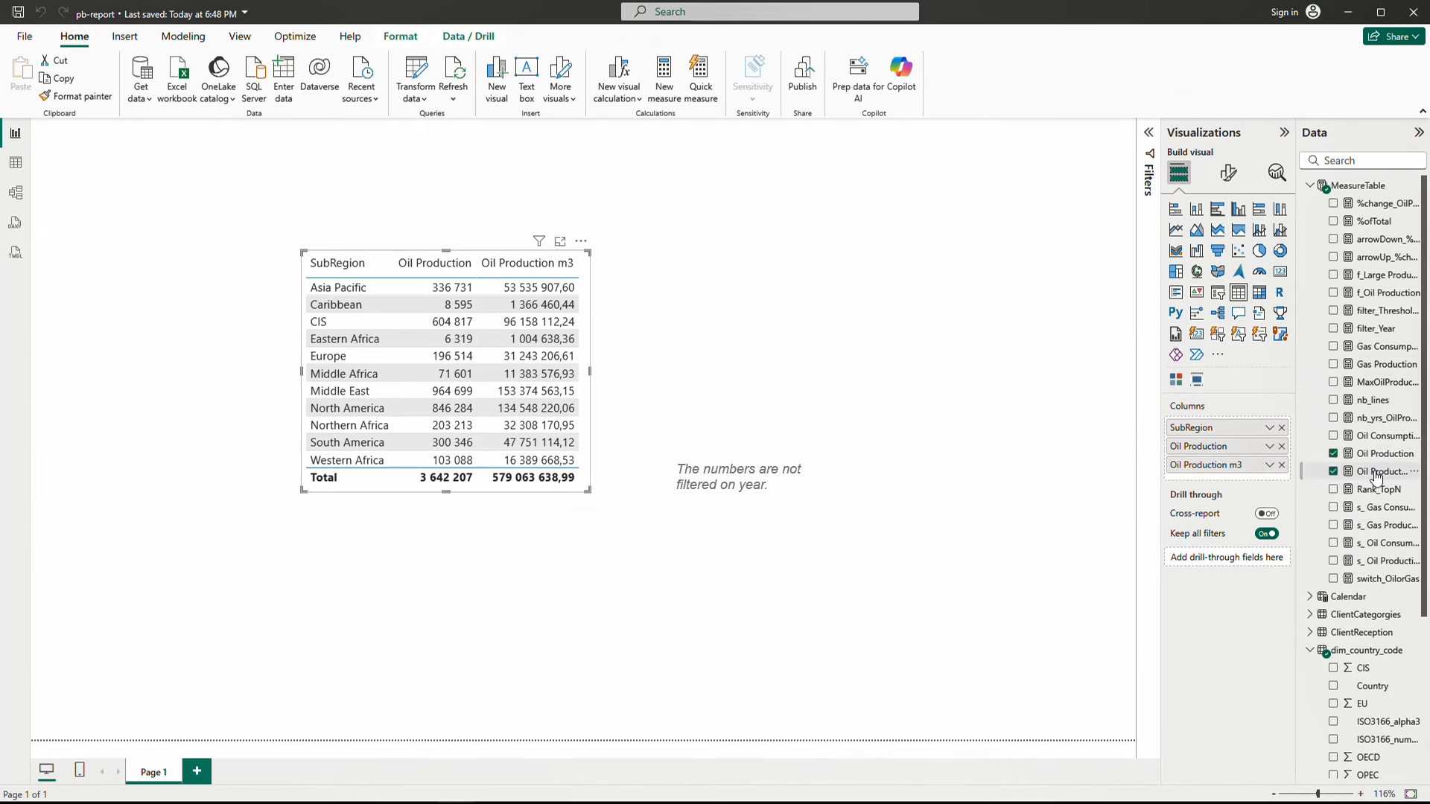
{"action": "left_click", "coordinate": [1377, 474]}
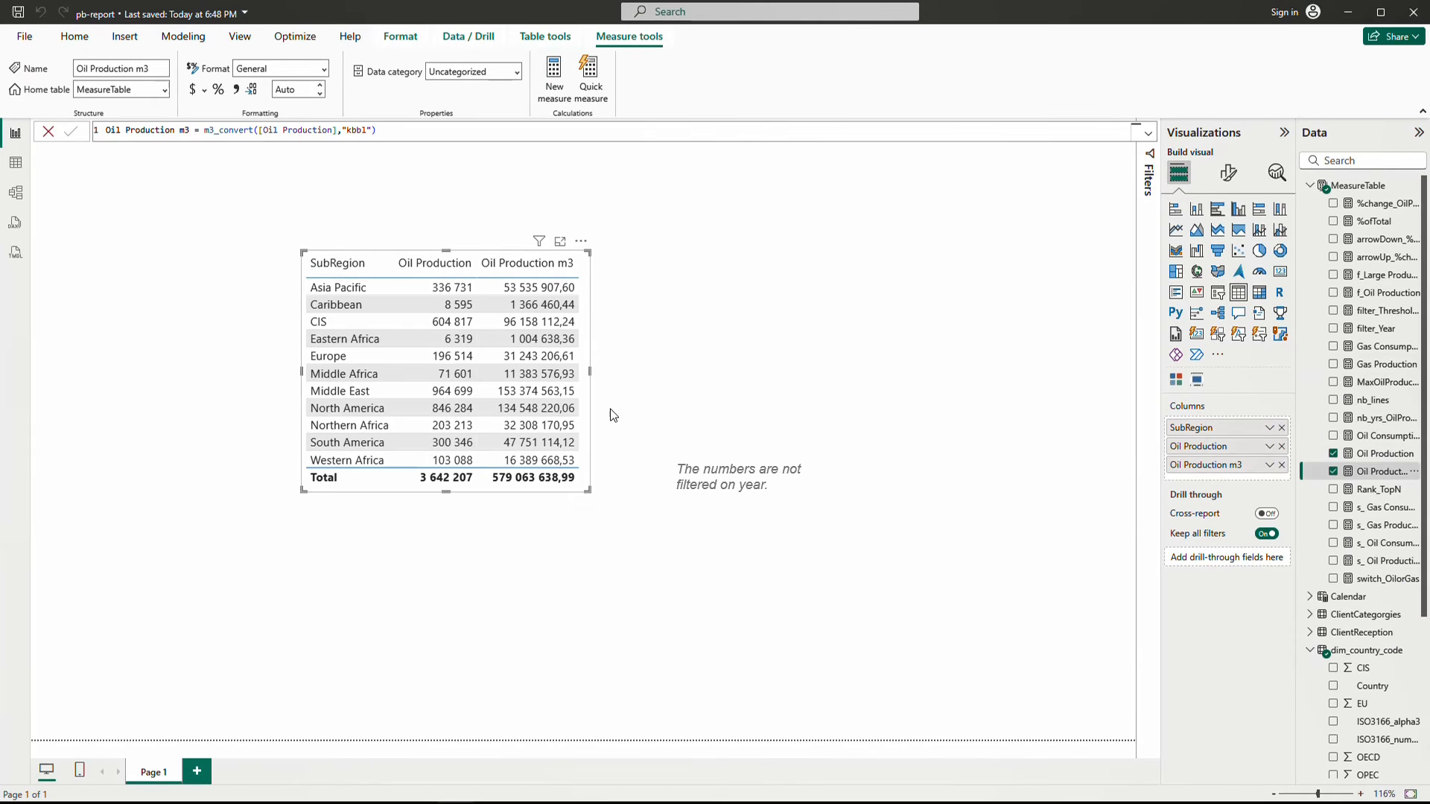
{"action": "left_click", "coordinate": [684, 384]}
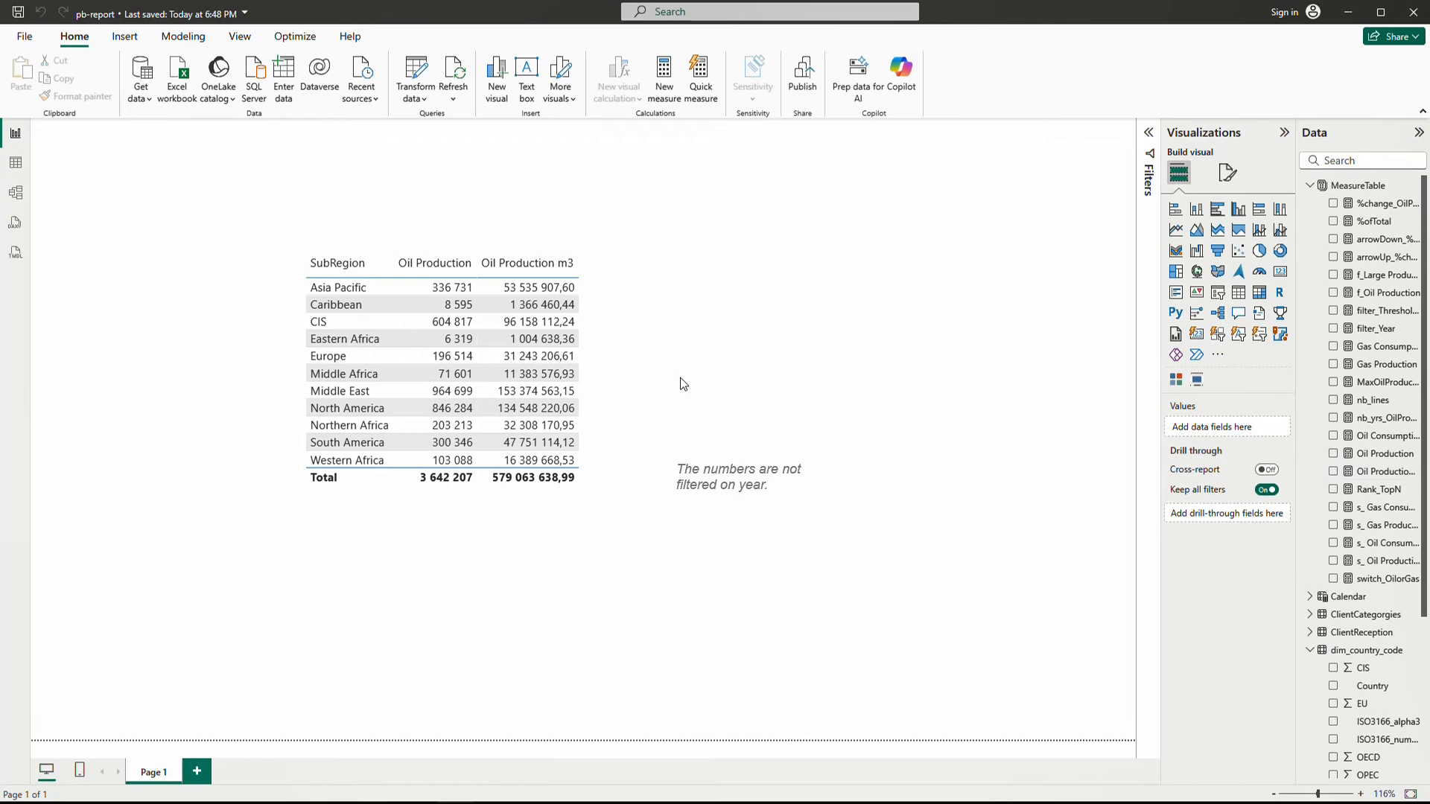